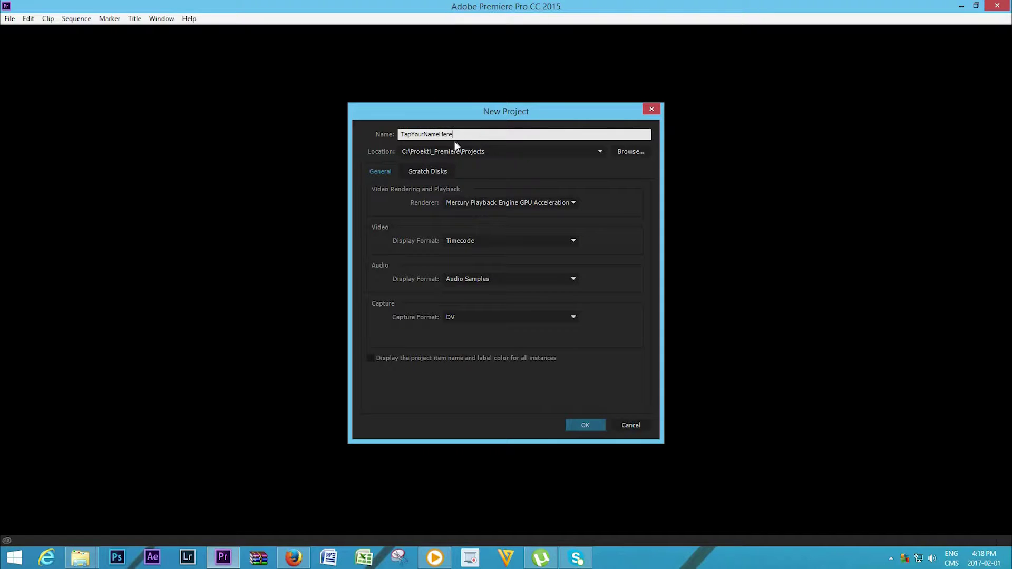
- Set the project location to the Projects folder inside Proekti_Premiere and create the project TapYourNameHere
click(636, 152)
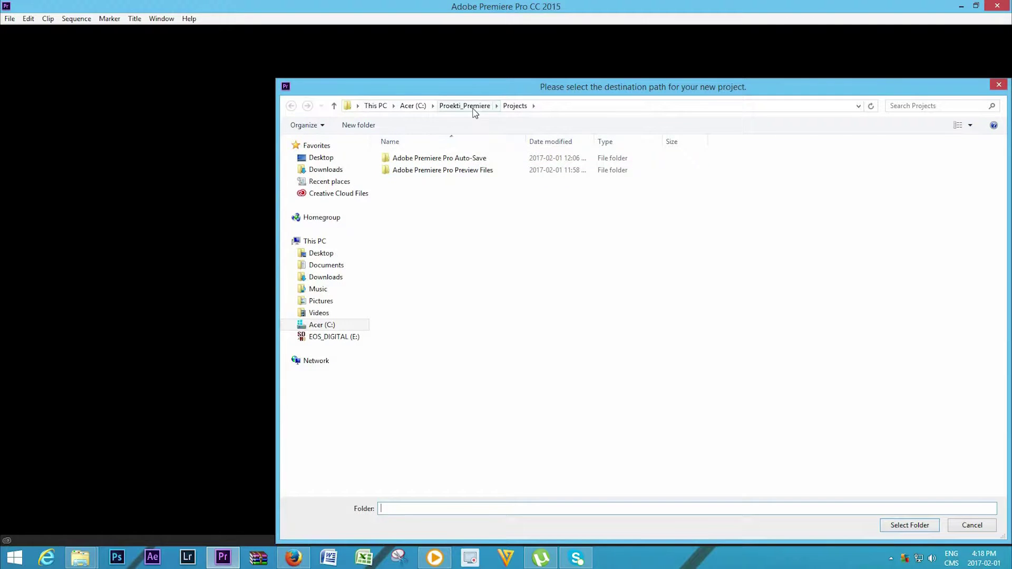
click(473, 110)
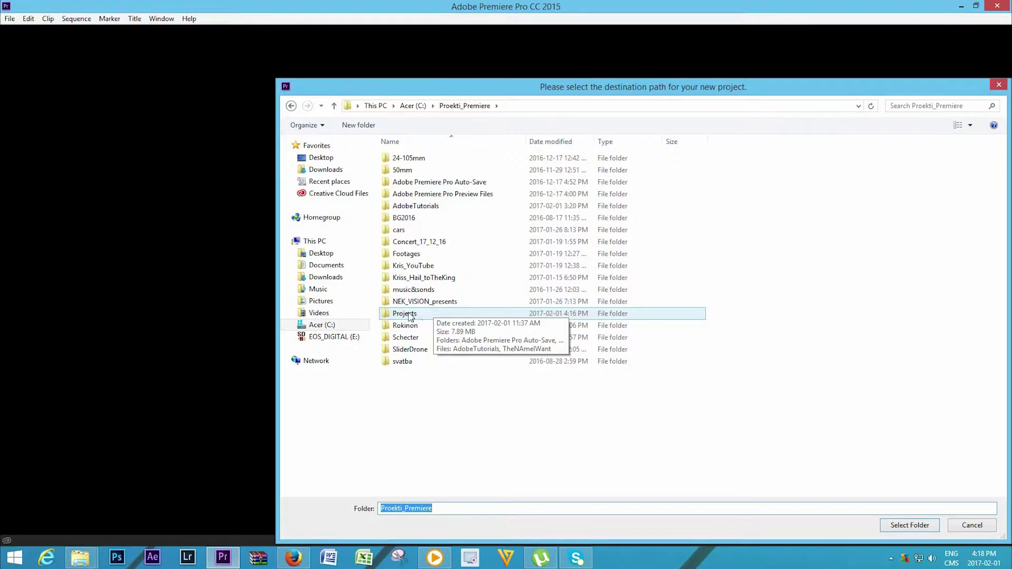
click(423, 316)
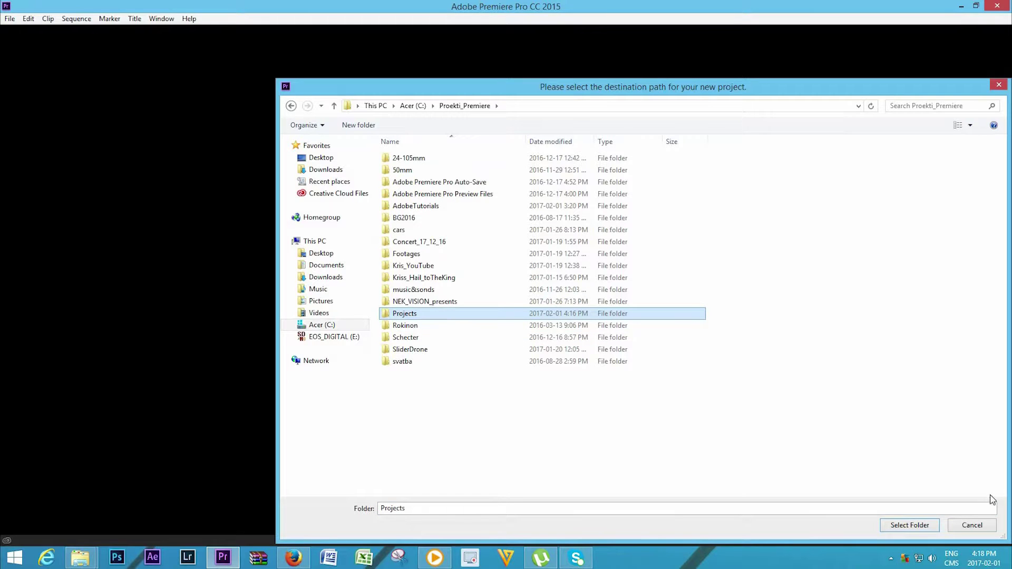
click(912, 531)
key(Return)
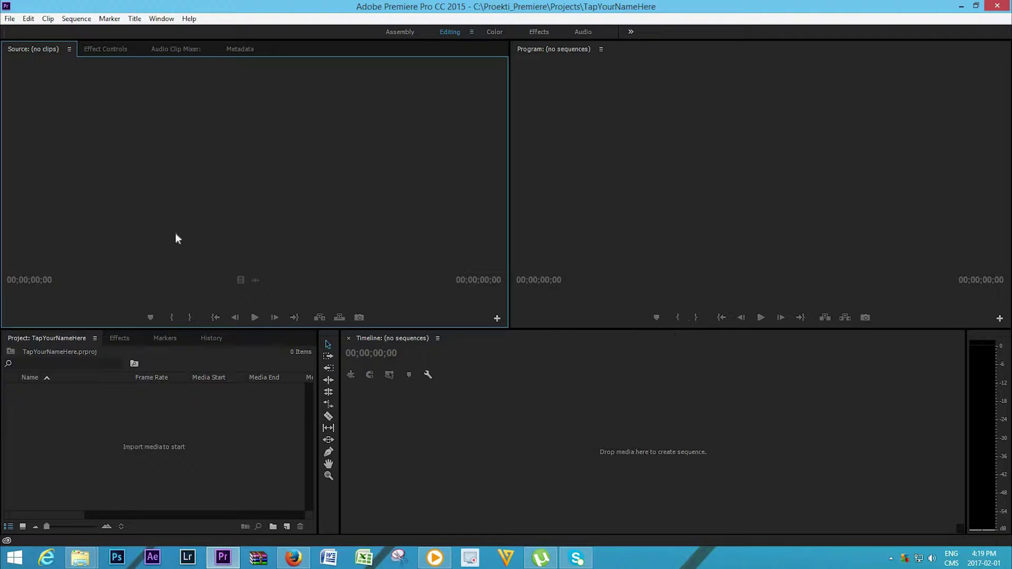
- Create a new sequence named TypeYorNameHere with the ARRI 1080p 23.976 preset, checking its settings
click(9, 19)
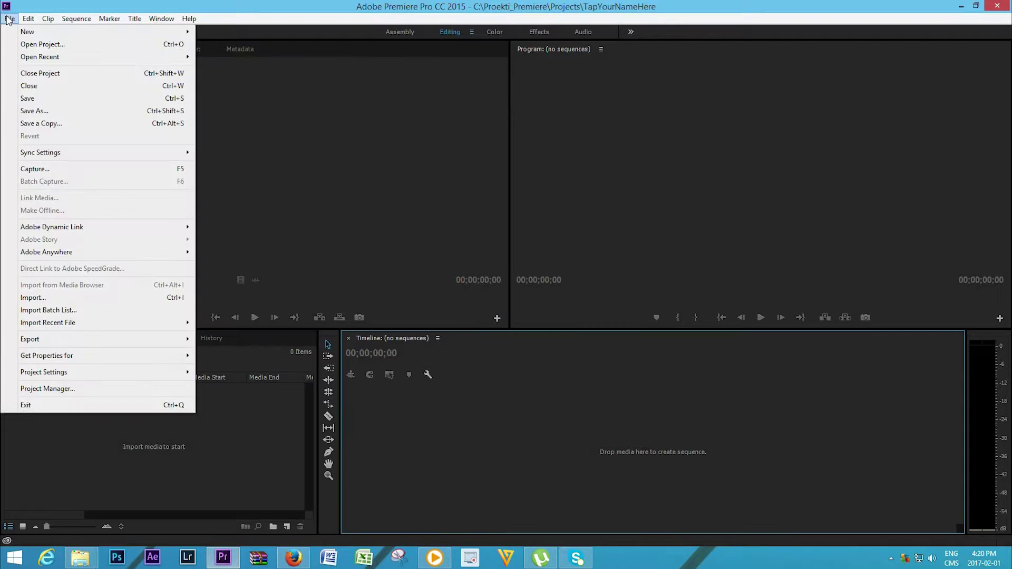
mouse_move(78, 30)
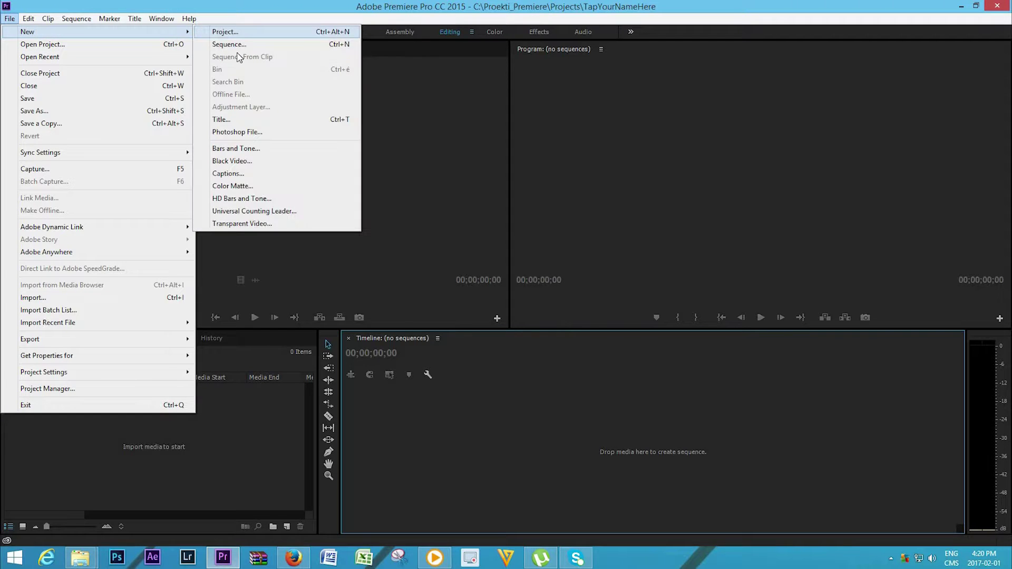
click(328, 46)
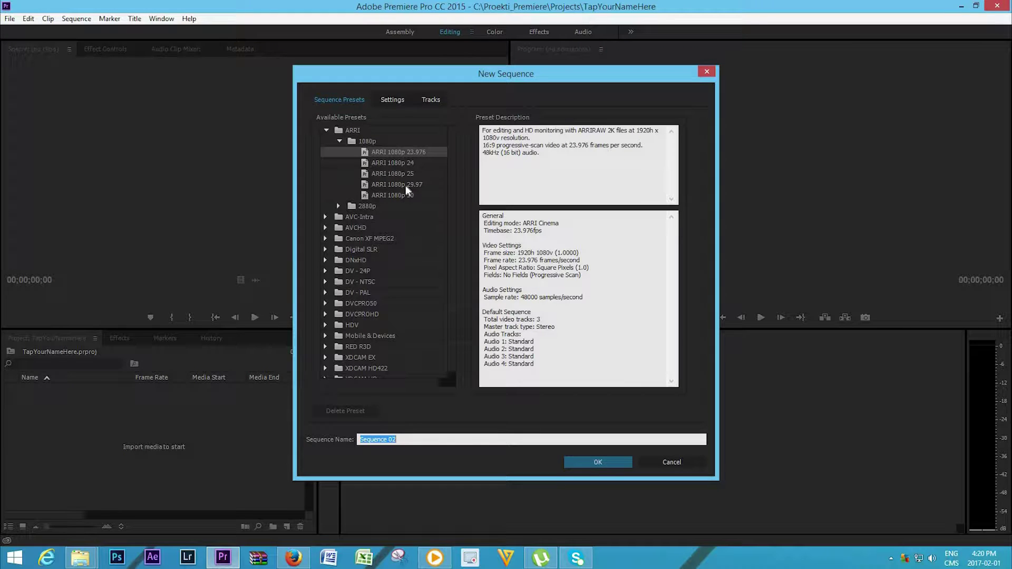
click(389, 99)
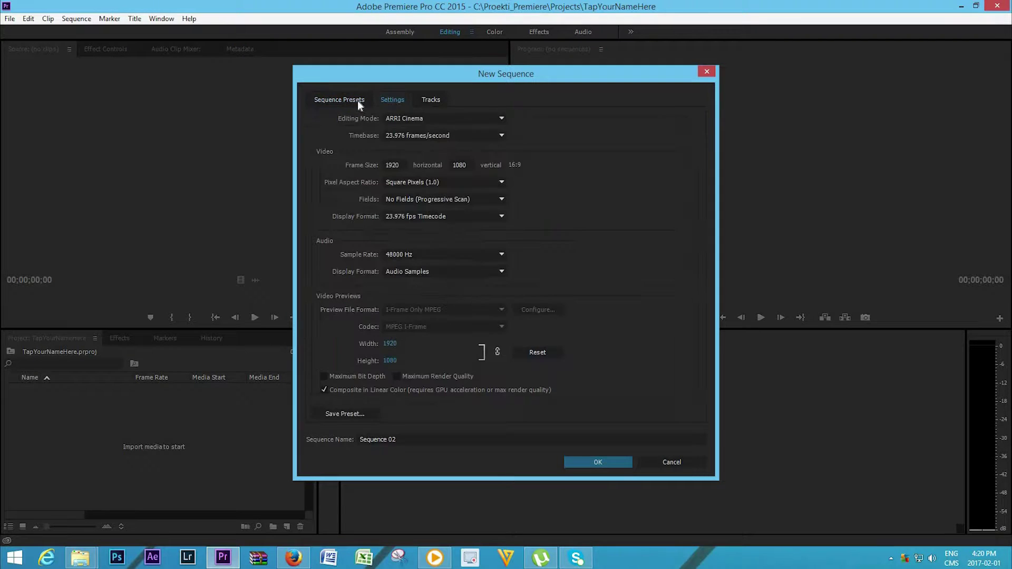
click(359, 101)
click(414, 103)
click(340, 100)
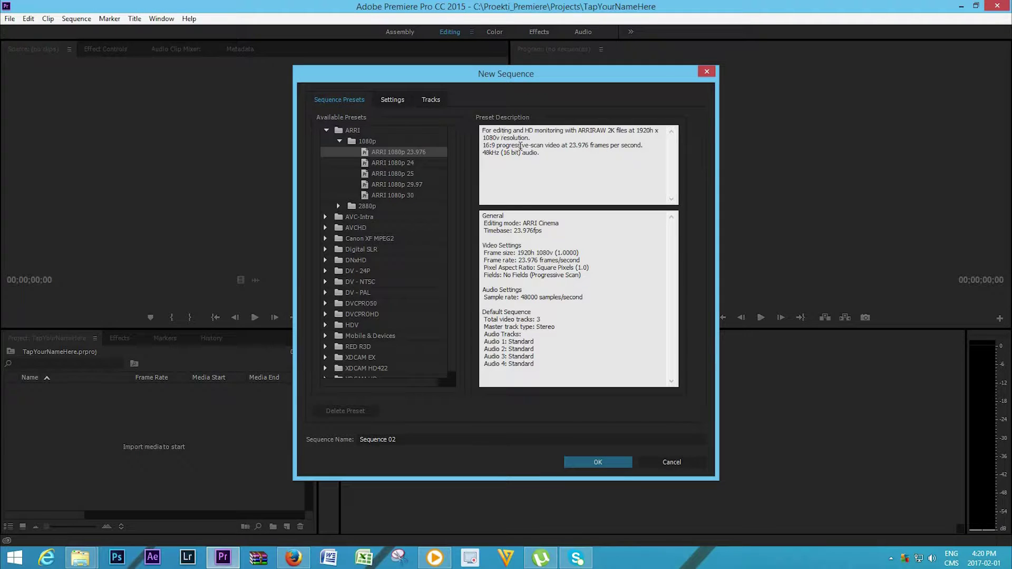
click(411, 443)
text(TapY)
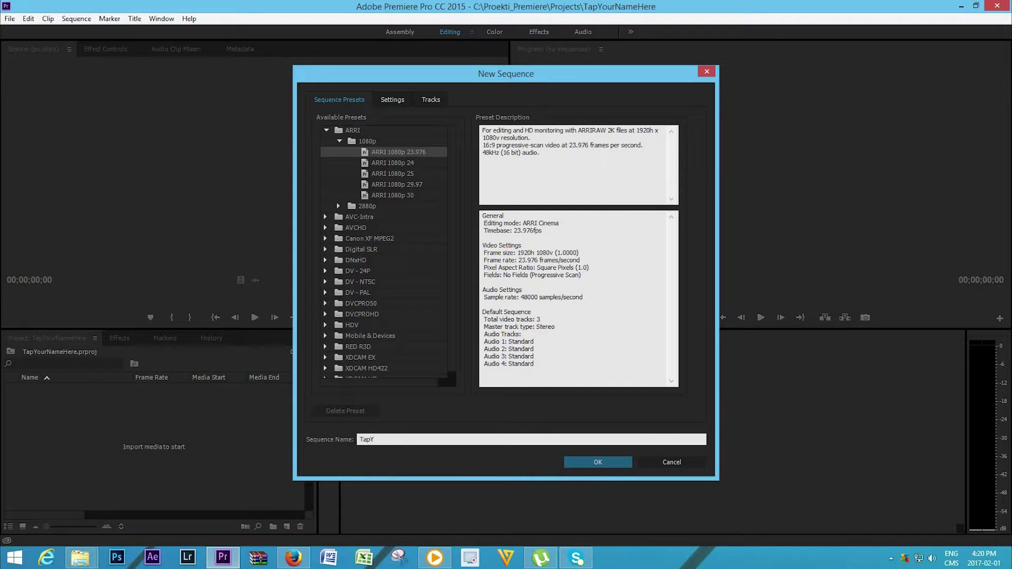
text(eYorNameHere)
click(587, 463)
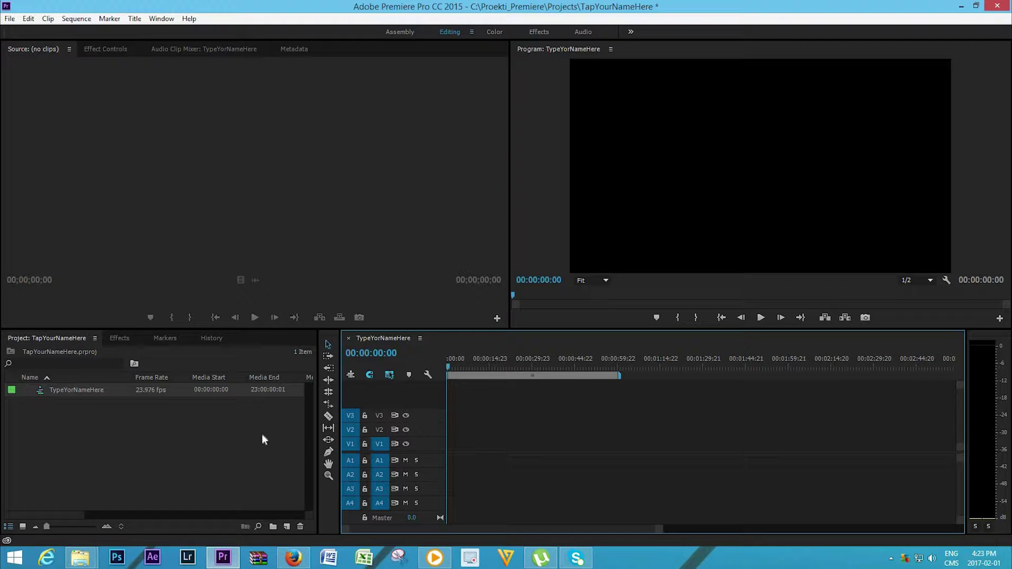
- Create a bin named TypeYourNameHere in the project
click(273, 526)
text(T)
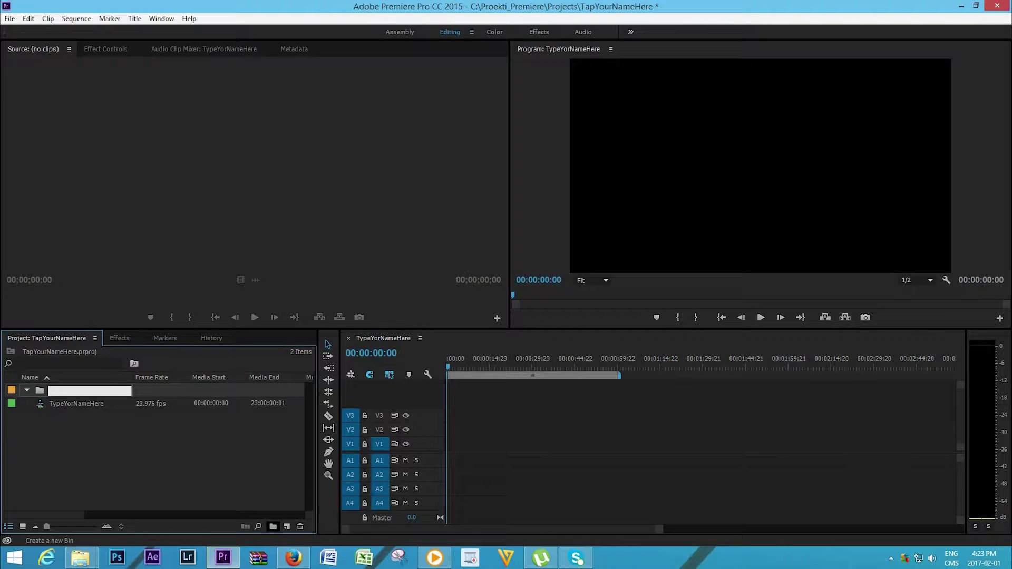
text(ypeYourNameHere)
key(Return)
click(98, 432)
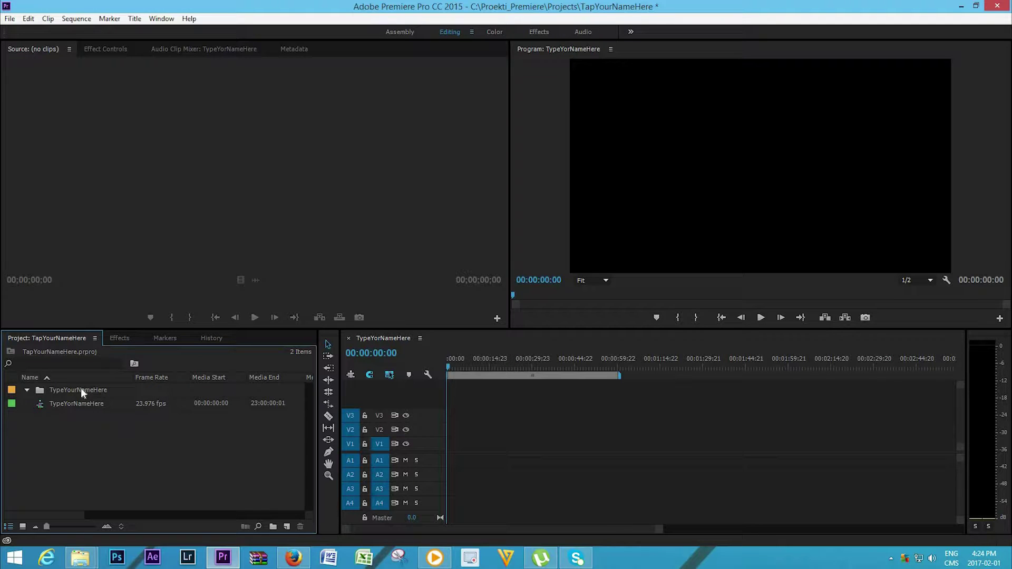
- Import the clips 1M8A1285 and 1M8A1286 from the 2017AudiA5Sportback folder into the TypeYourNameHere bin, and close the bin window
double_click(81, 389)
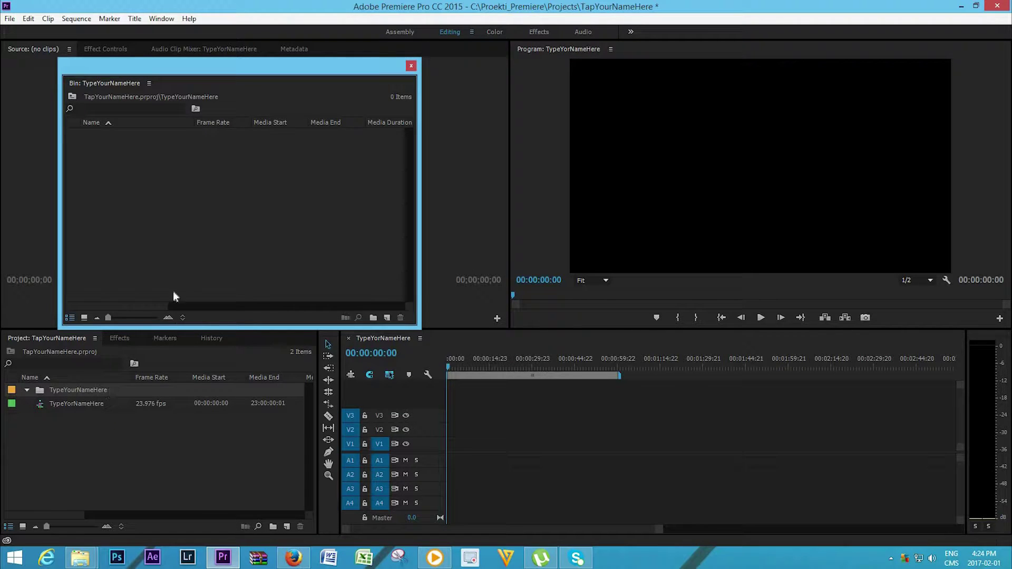
right_click(199, 262)
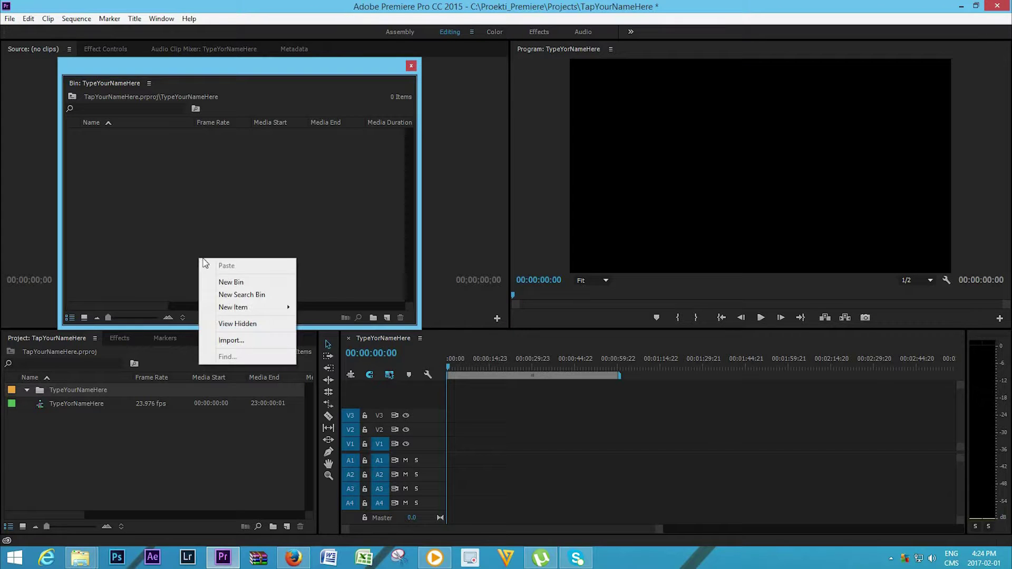
click(241, 341)
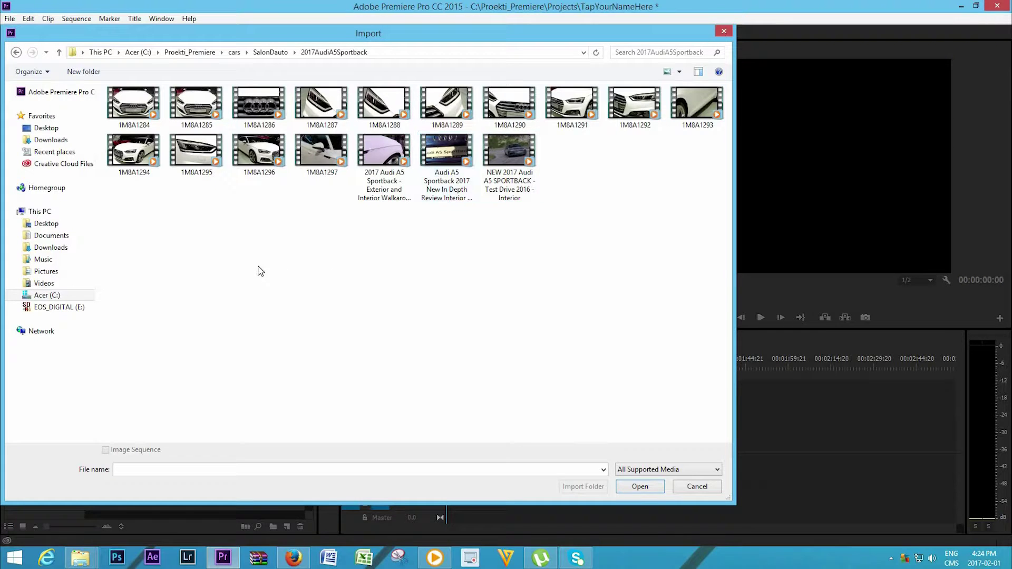
click(205, 114)
shift+click(261, 113)
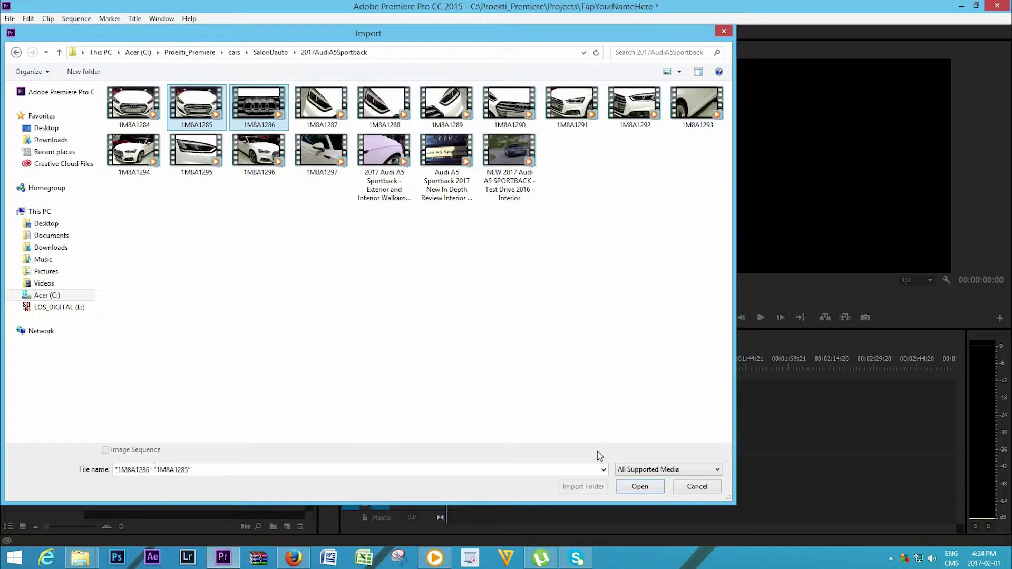
click(640, 486)
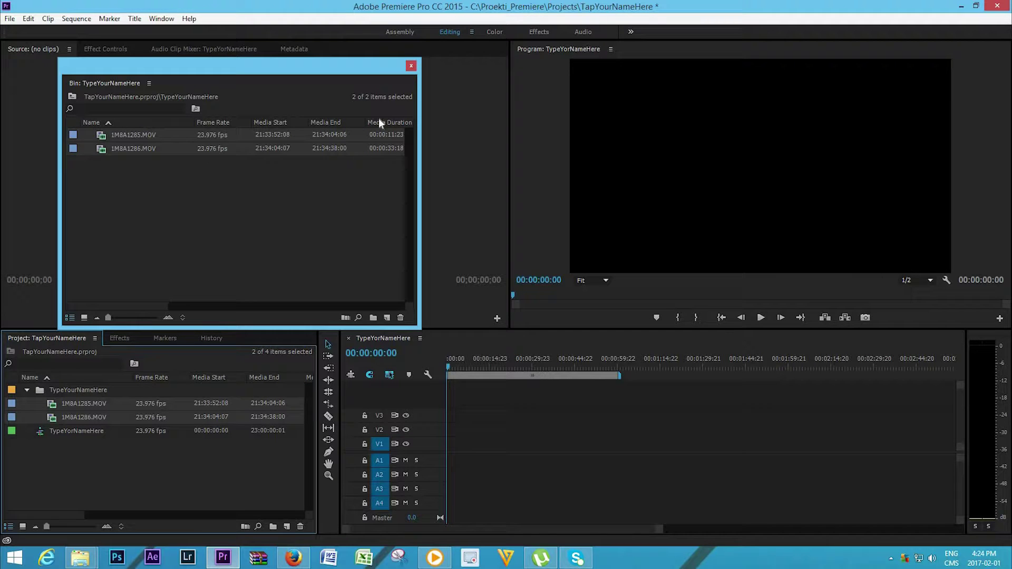
click(411, 67)
click(158, 464)
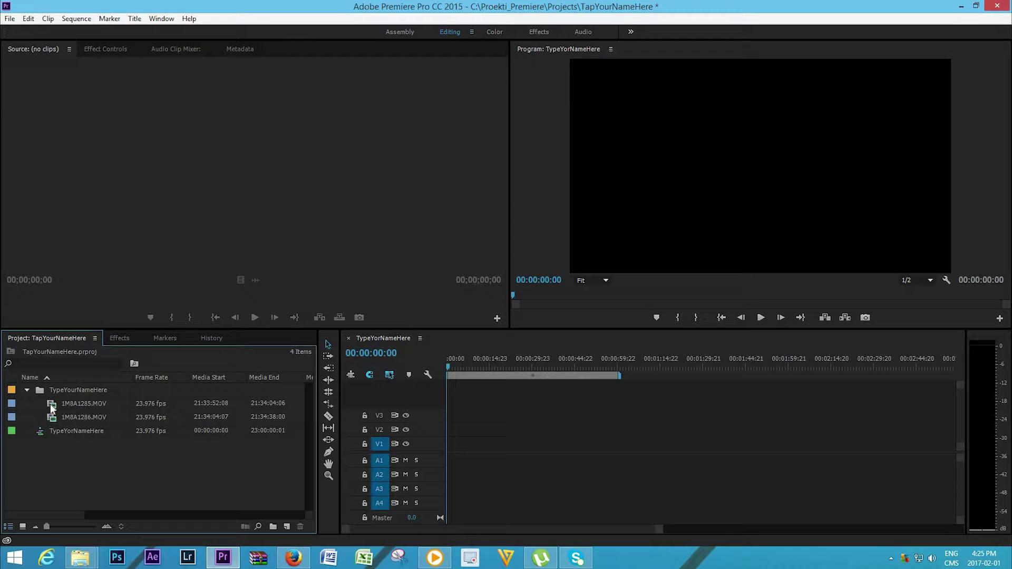
- Preview both clips in the source monitor and mark an in point at 21:34:06:09 on 1M8A1286.MOV
double_click(52, 405)
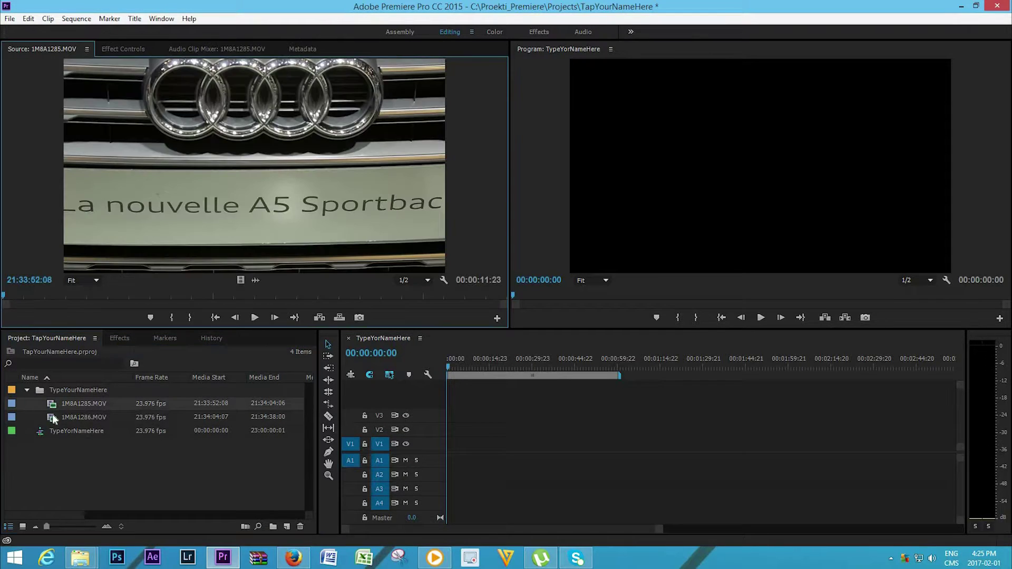
double_click(52, 418)
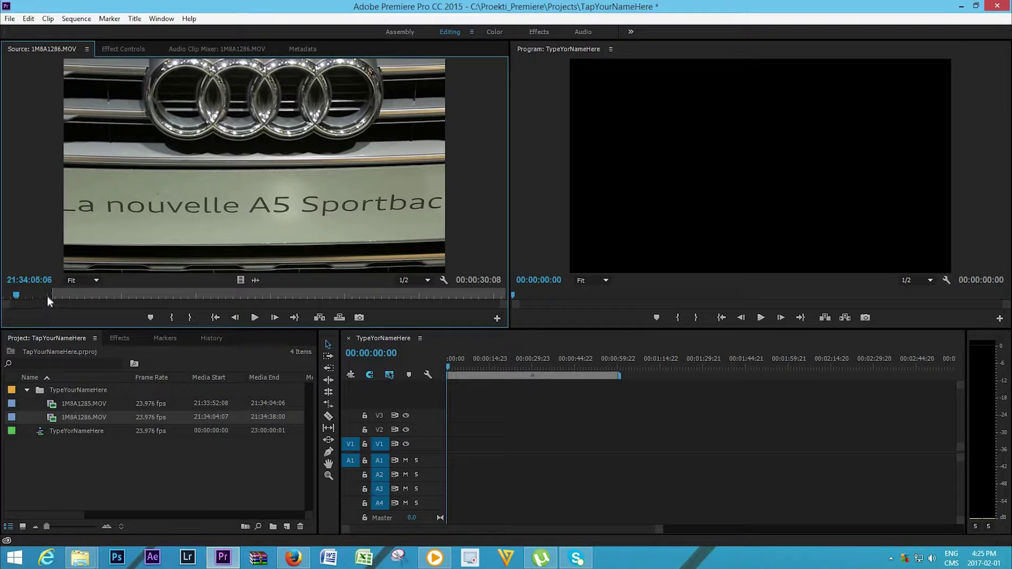
drag(17, 293, 91, 324)
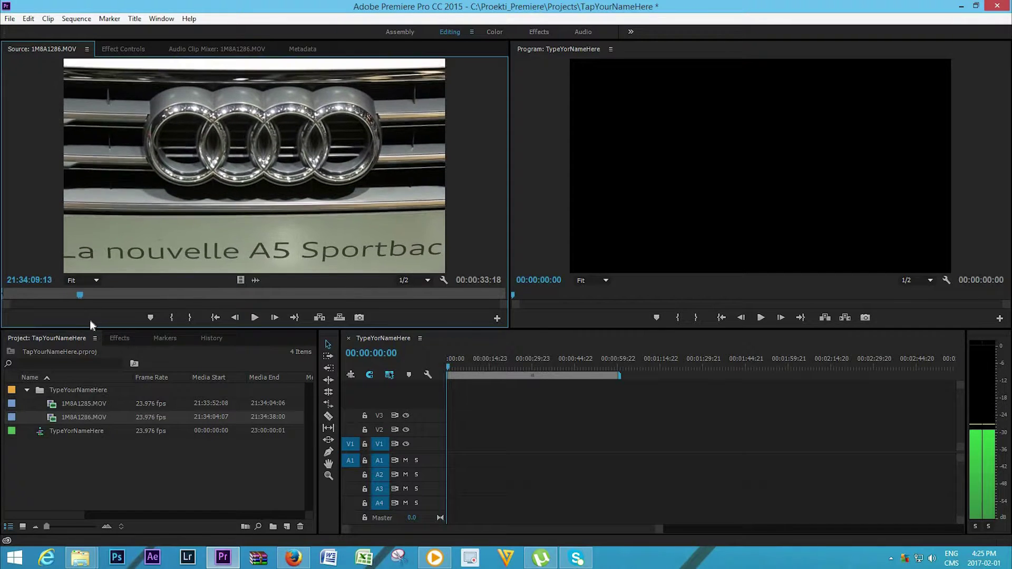
drag(79, 321, 33, 306)
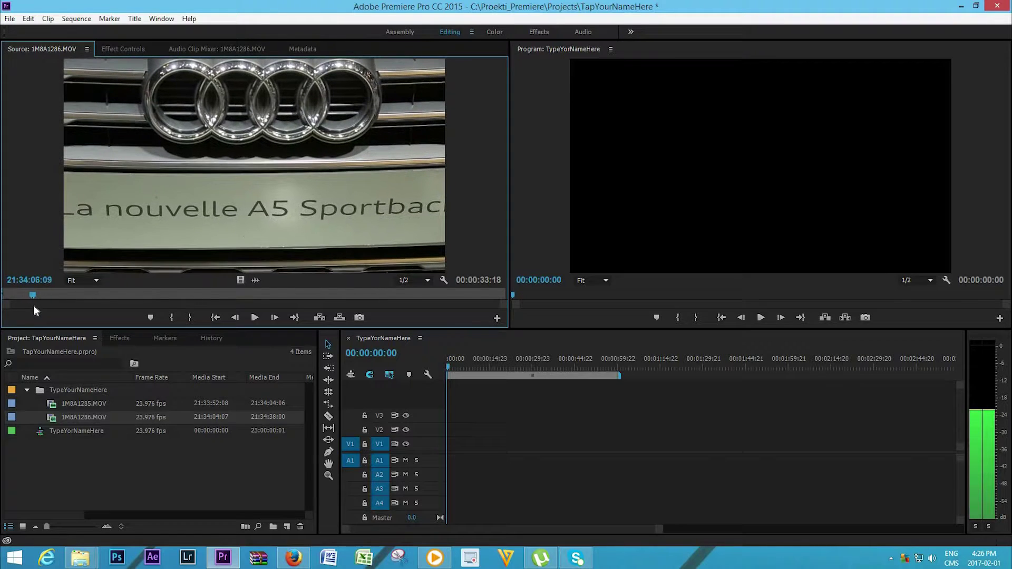
click(171, 317)
- Play 1M8A1286.MOV onward and mark its out point at 21:34:19:21
click(254, 318)
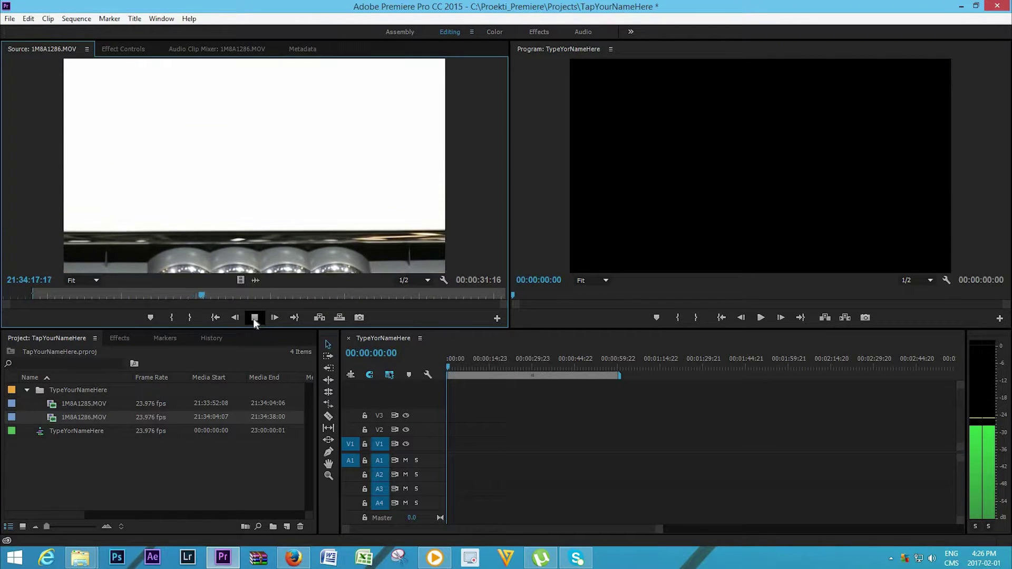
click(255, 318)
click(190, 317)
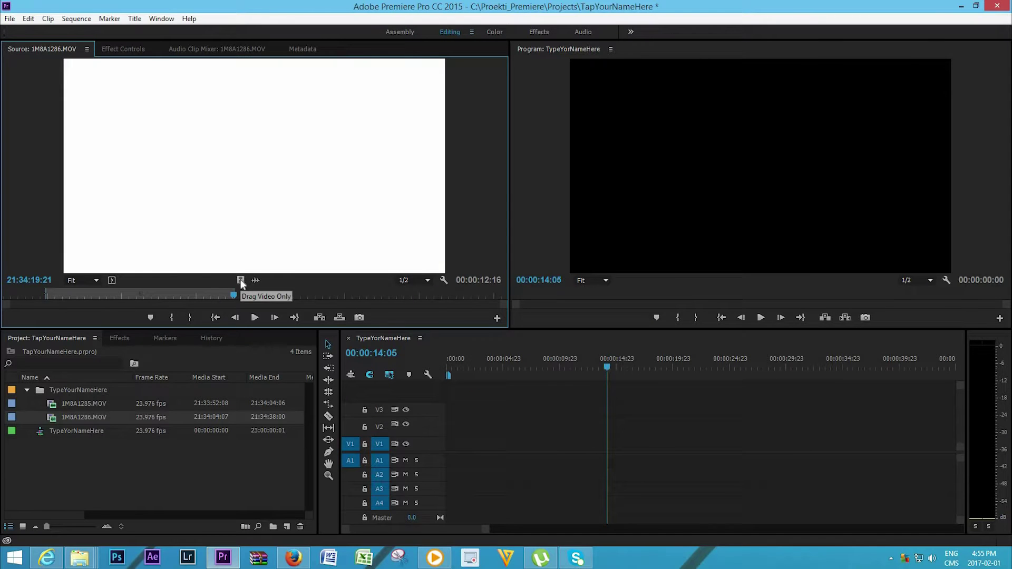
- Place the marked section of 1M8A1286.MOV as video only at the start of track V1 and play it back
drag(389, 276, 764, 564)
drag(456, 446, 451, 449)
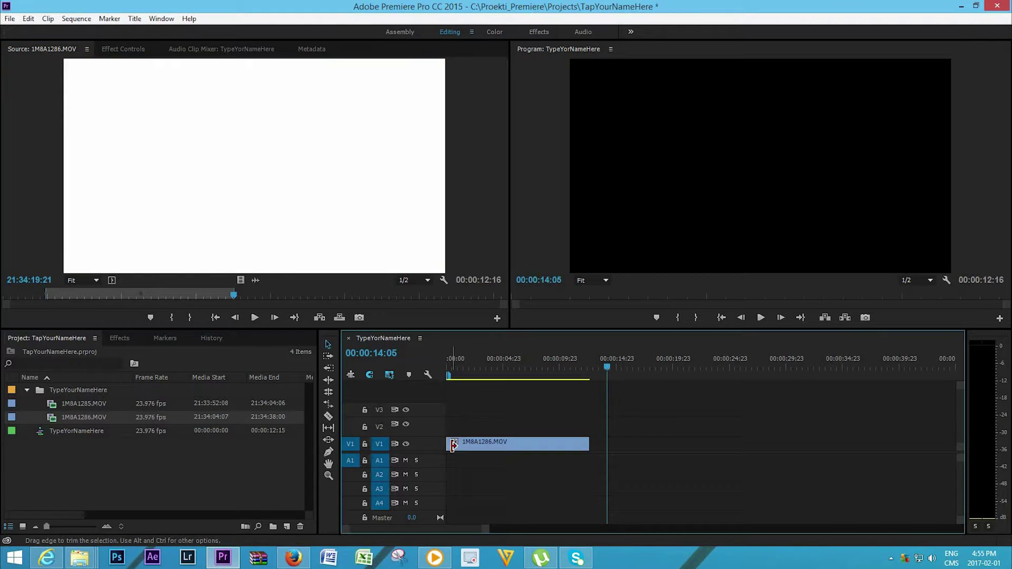
click(460, 369)
key(space)
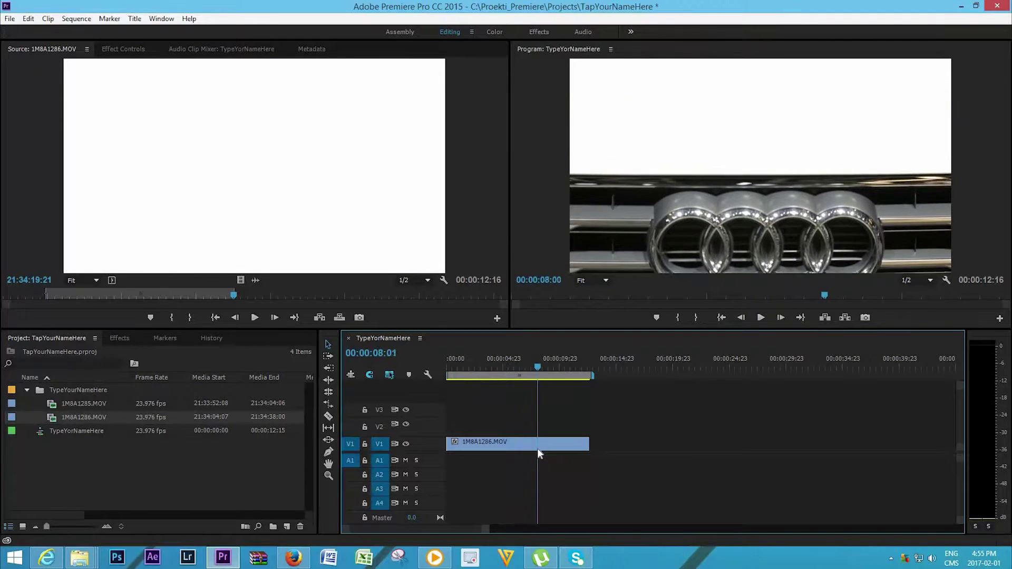
key(j)
key(j)
key(j)
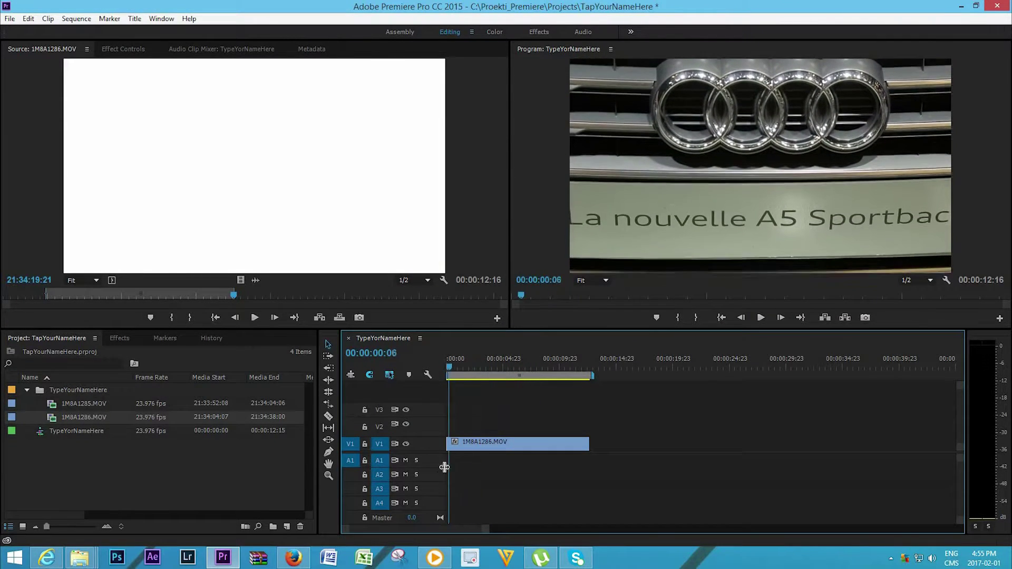
- Open 1M8A1285.MOV in the source monitor and mark it in at 21:33:55:20 and out at 21:34:02:13
click(53, 404)
double_click(53, 403)
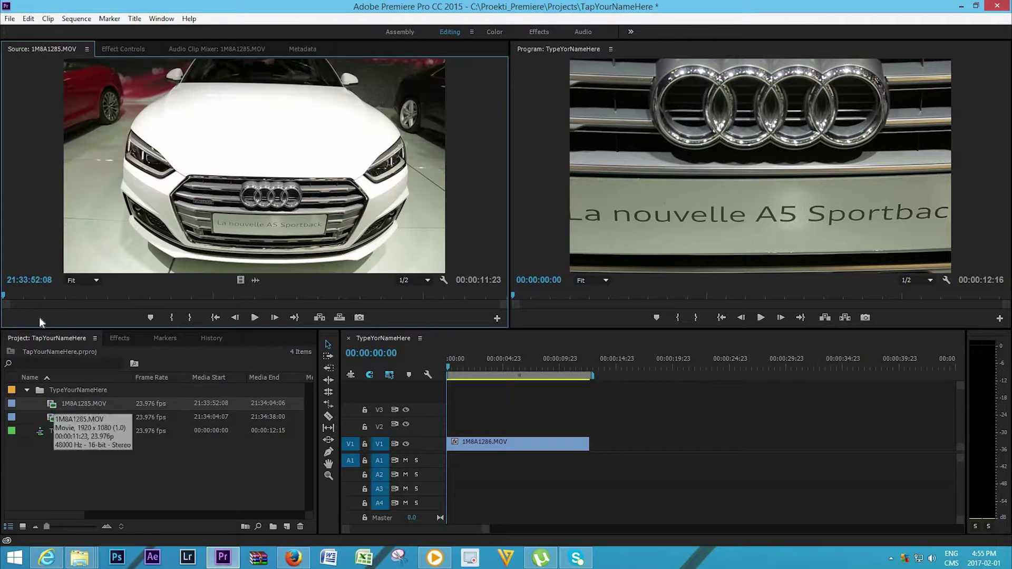
key(l)
key(l)
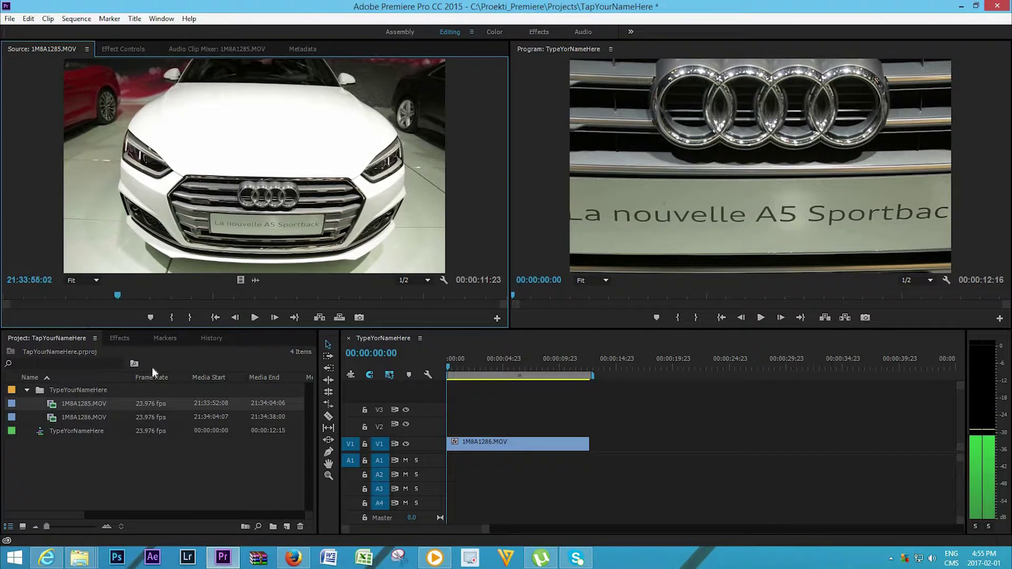
key(k)
click(172, 317)
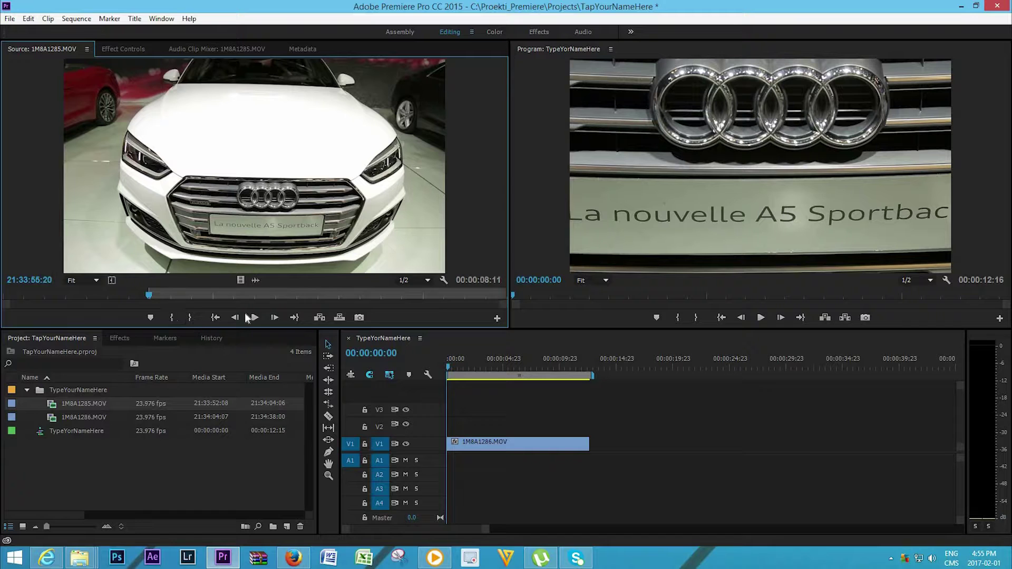
click(253, 317)
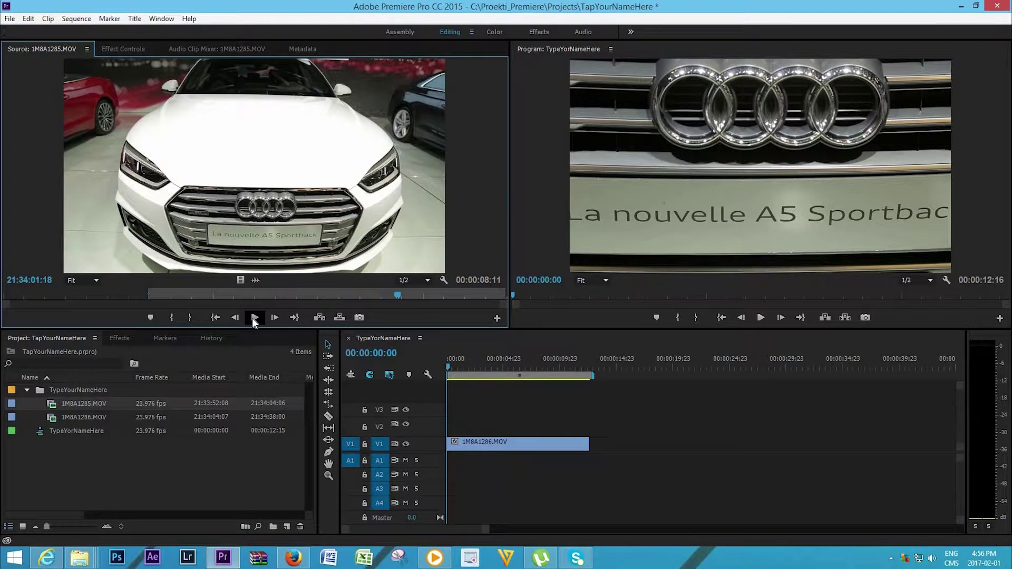
click(252, 318)
click(188, 318)
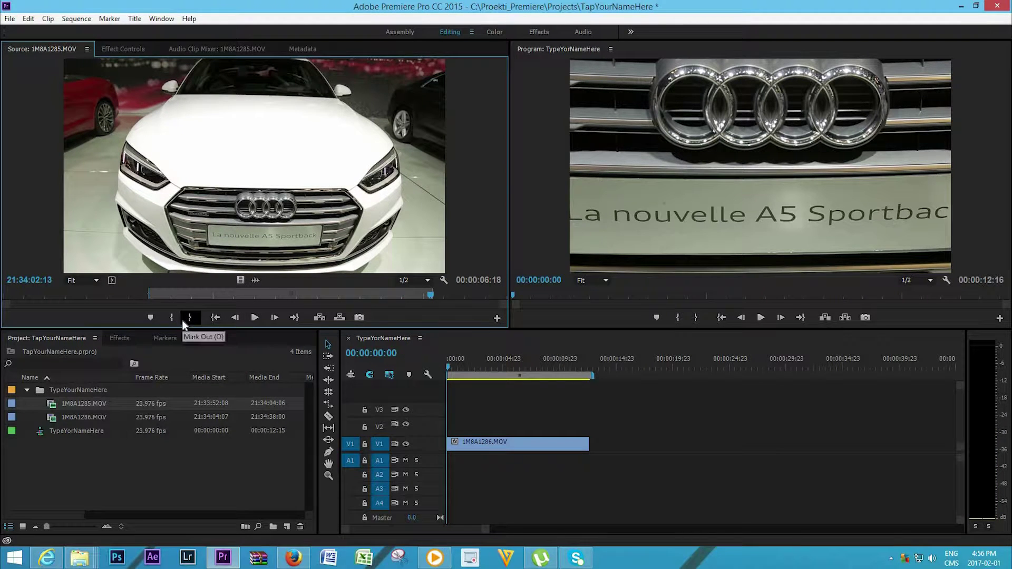
- Place the marked section of 1M8A1285.MOV as video only directly after the first clip on V1 and play across the cut
drag(239, 279, 597, 445)
drag(597, 379, 588, 406)
key(space)
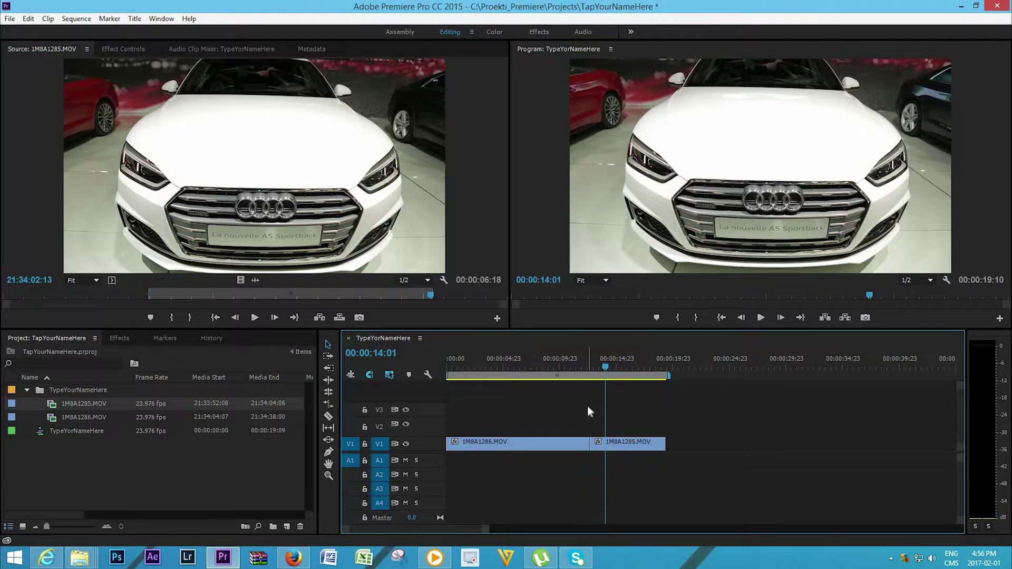
drag(608, 368, 580, 380)
key(space)
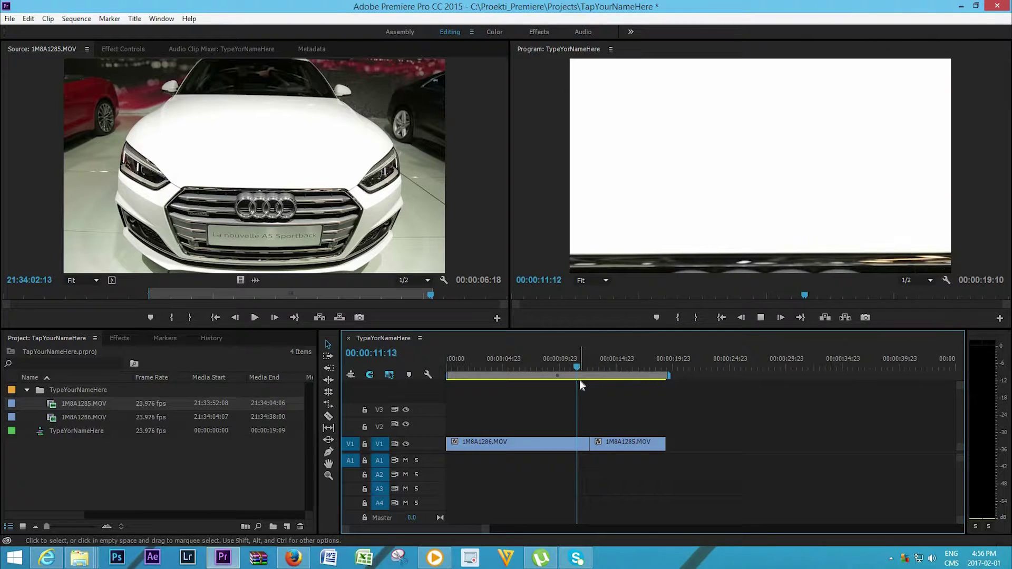
- Review the cut between the two clips by moving the playhead back to shortly before it and playing across
key(space)
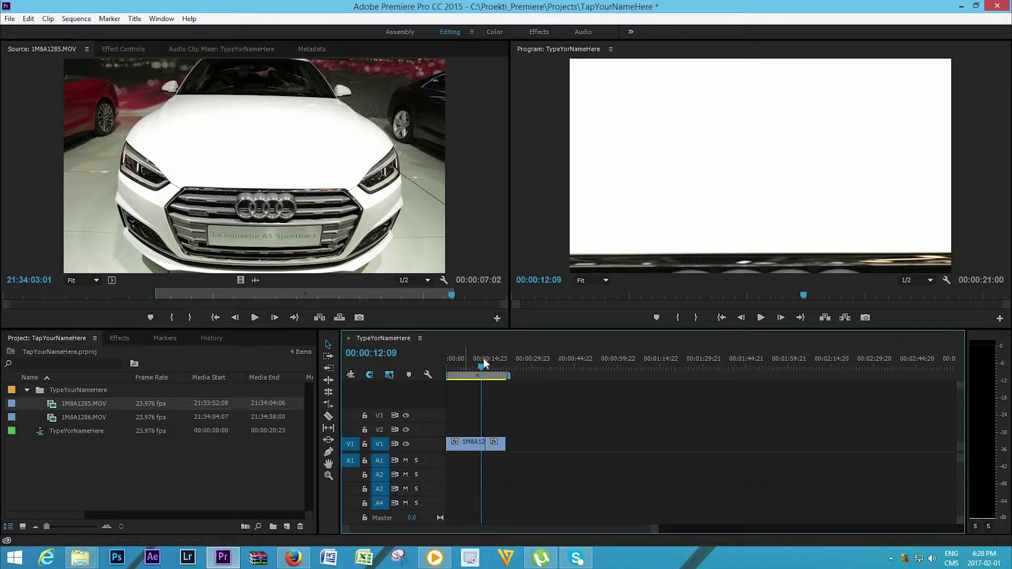
mouse_move(478, 361)
mouse_down()
mouse_move(485, 371)
mouse_move(459, 369)
mouse_move(495, 375)
mouse_move(480, 376)
mouse_up()
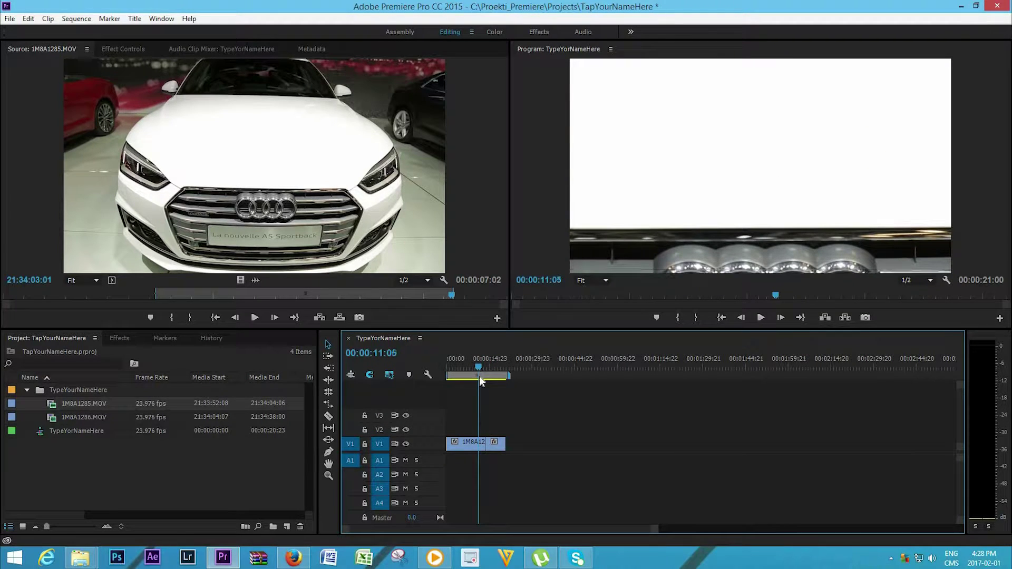
drag(479, 375, 488, 385)
key(space)
key(space)
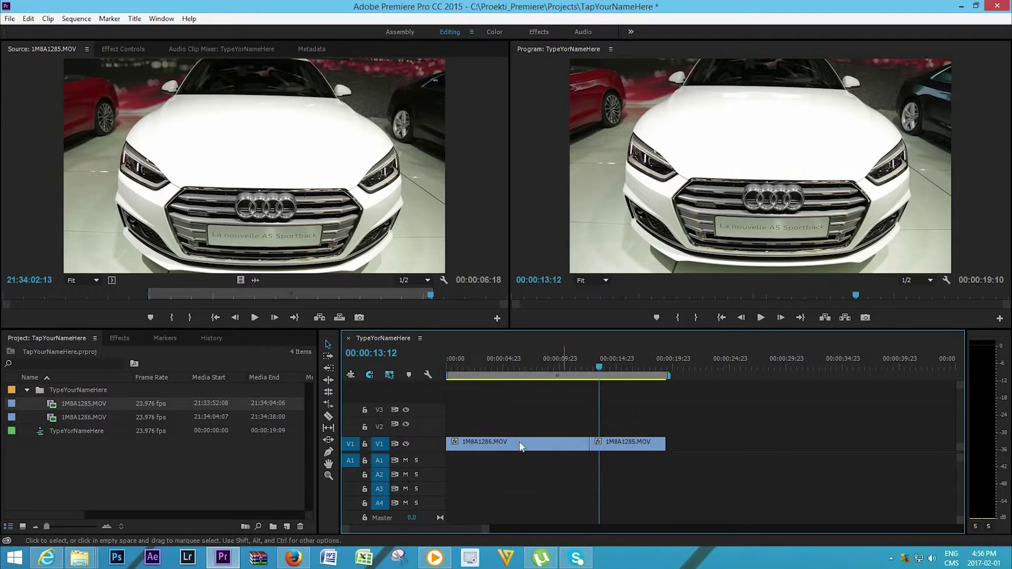
- Expand track V1 so its clips display thumbnails and select 1M8A1285.MOV
double_click(427, 444)
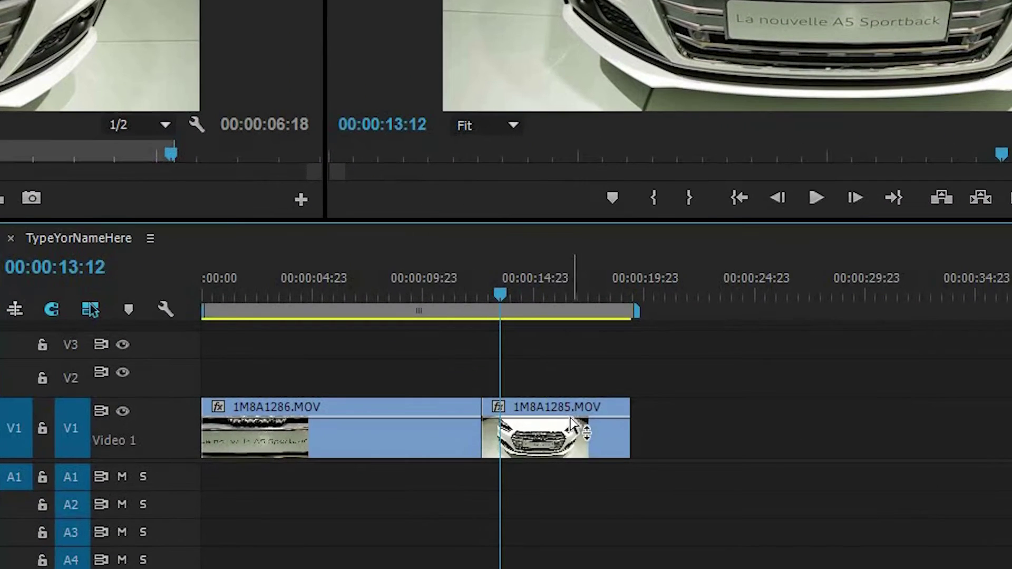
drag(646, 438, 641, 435)
mouse_move(575, 428)
mouse_down()
mouse_move(570, 418)
mouse_move(569, 449)
mouse_move(569, 418)
mouse_up()
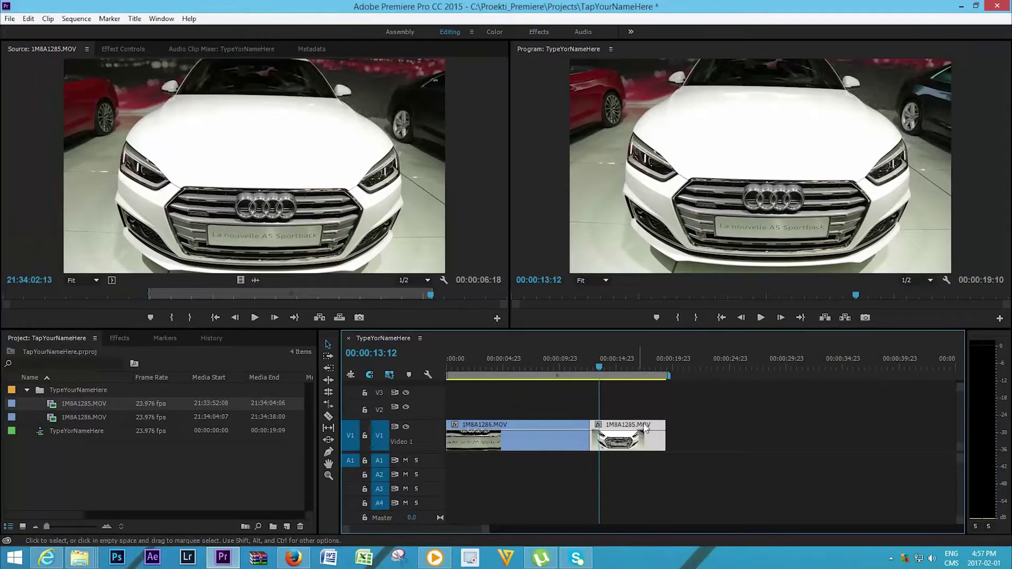
- Place the playhead at 00:00:12:04 and move 1M8A1285.MOV up to track V2 starting there, overlapping the end of 1M8A1286.MOV
key(j)
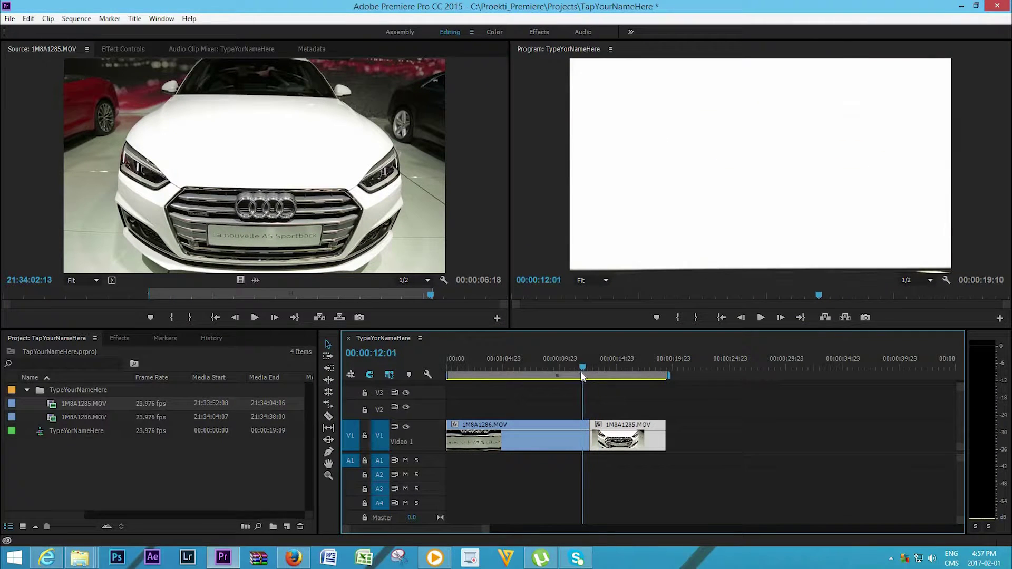
key(l)
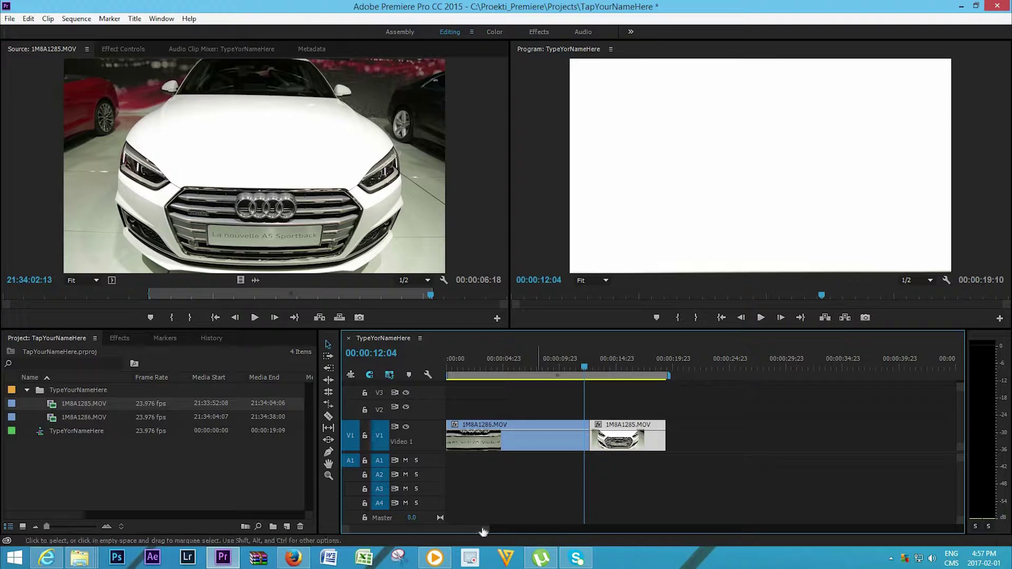
drag(480, 523, 399, 527)
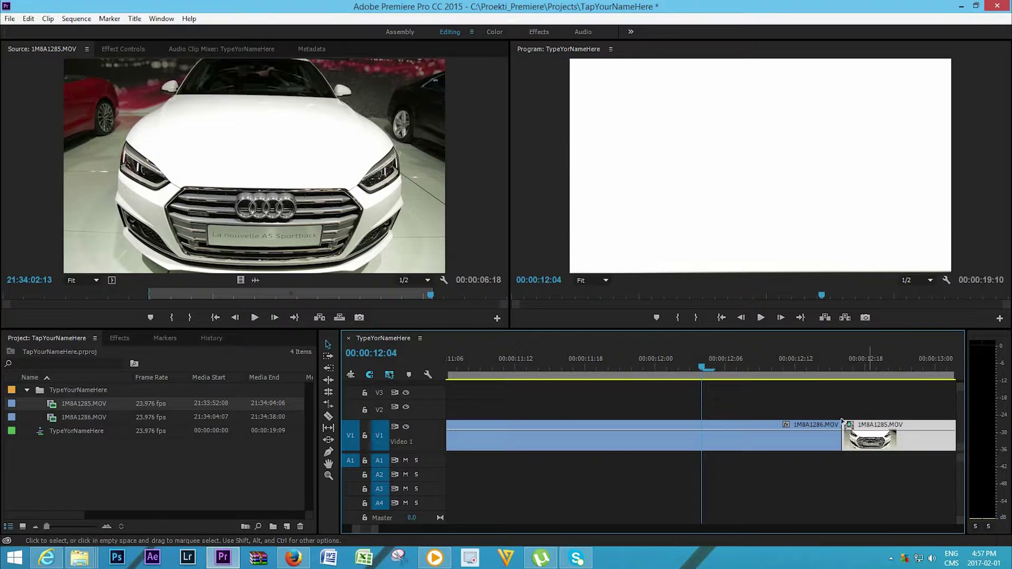
drag(842, 422, 730, 410)
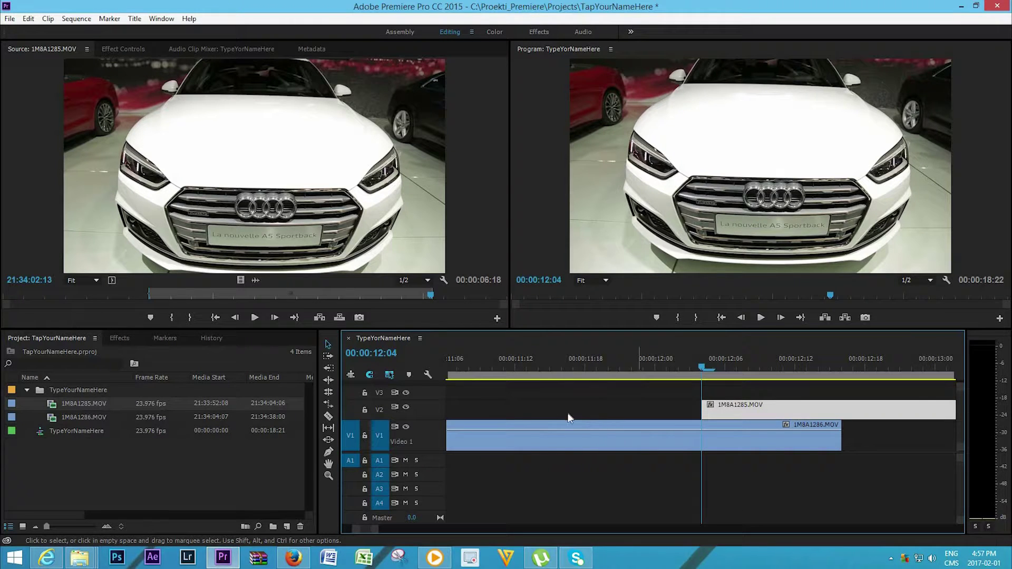
- Expand track V2, add Pen tool opacity keyframes at the start of 1M8A1285.MOV and at the overlap's end, and lower the first to the bottom
double_click(432, 410)
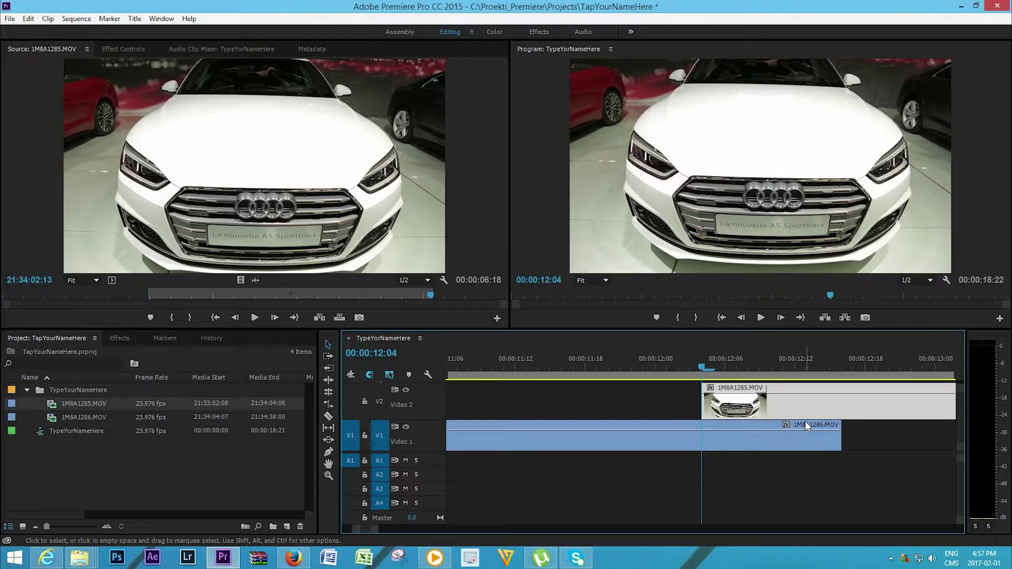
click(329, 452)
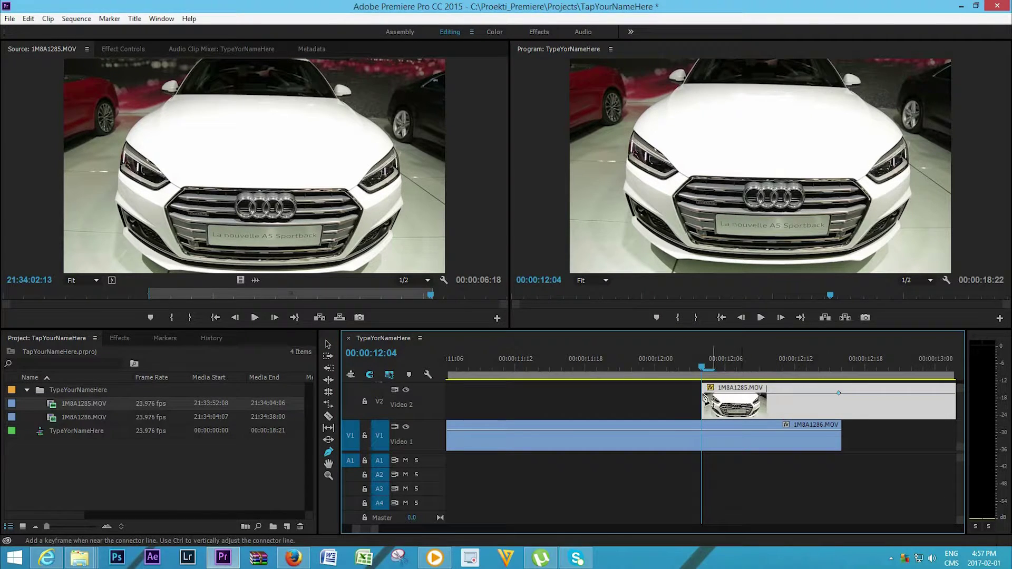
click(708, 406)
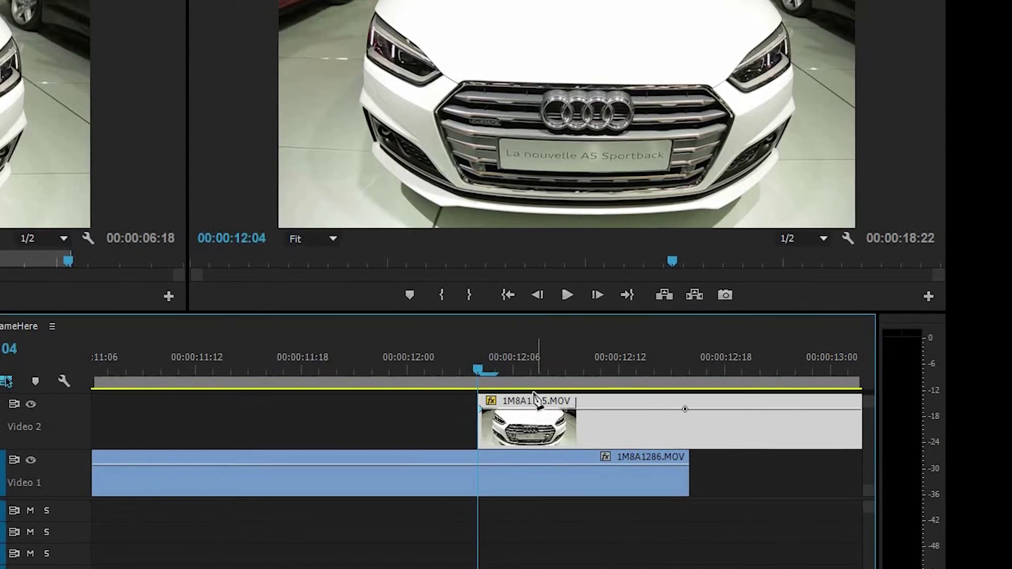
drag(527, 406, 526, 434)
drag(466, 441, 471, 455)
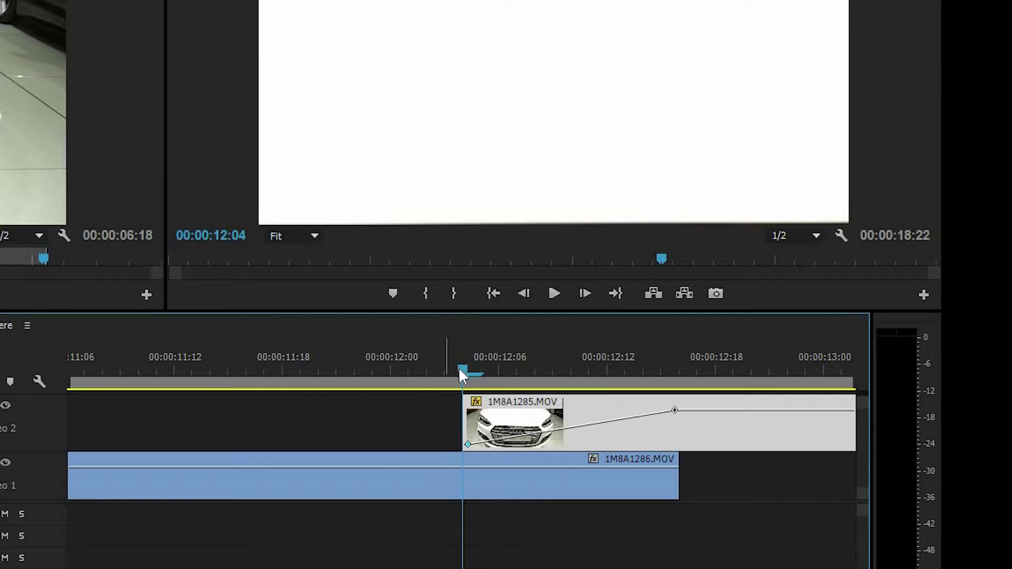
drag(480, 378, 467, 387)
- Try a longer fade by moving the second opacity keyframe to 00:00:12:18, check frames around it, and return the keyframe to the overlap's end
drag(675, 411, 728, 410)
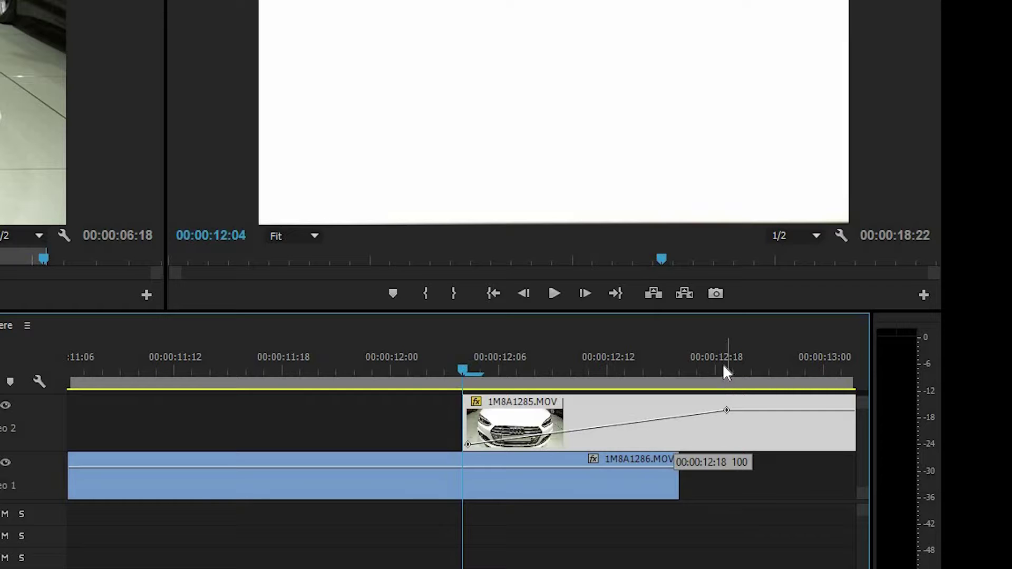
click(716, 376)
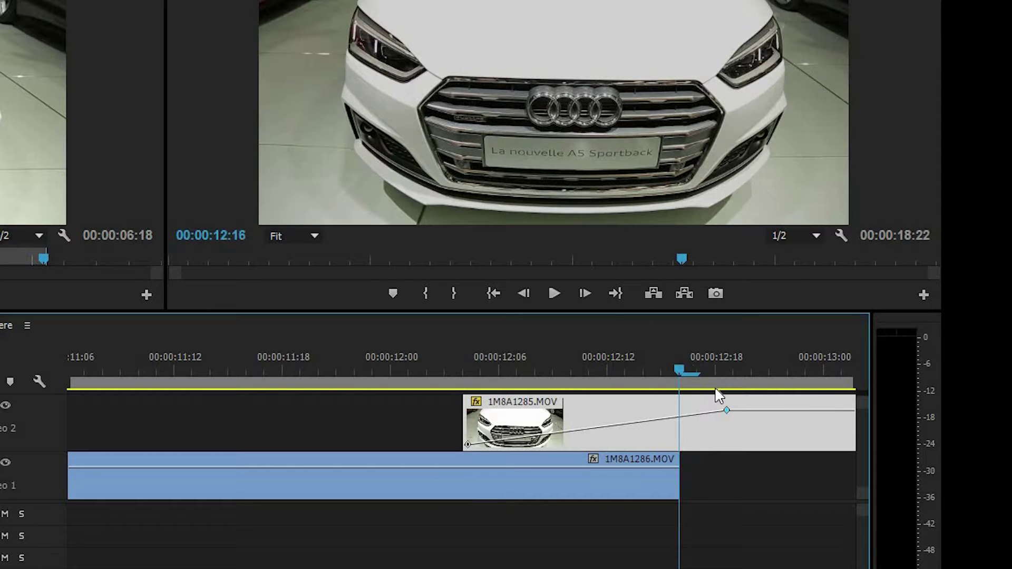
key(Left)
key(Left)
key(Left)
key(Left)
key(Right)
key(Right)
key(Right)
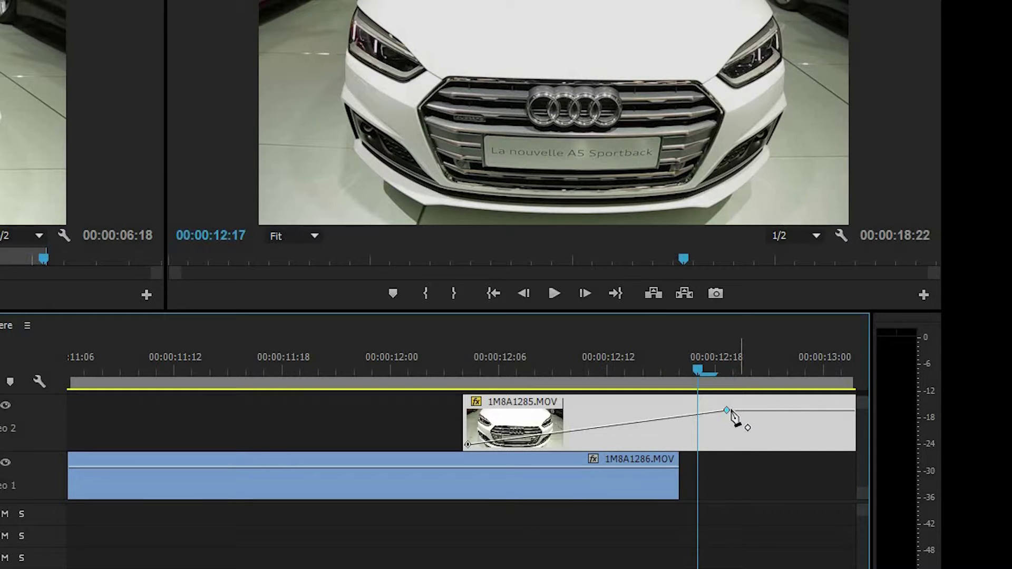
drag(727, 410, 676, 411)
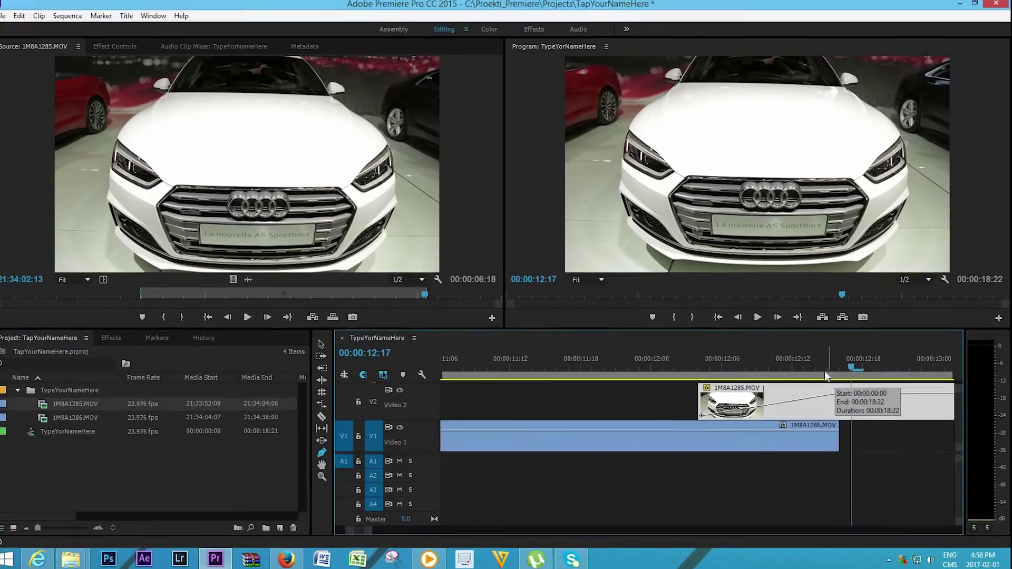
- Play back the opacity fade from 1M8A1286.MOV into 1M8A1285.MOV several times, starting just before the overlap
drag(824, 371, 663, 417)
key(space)
key(space)
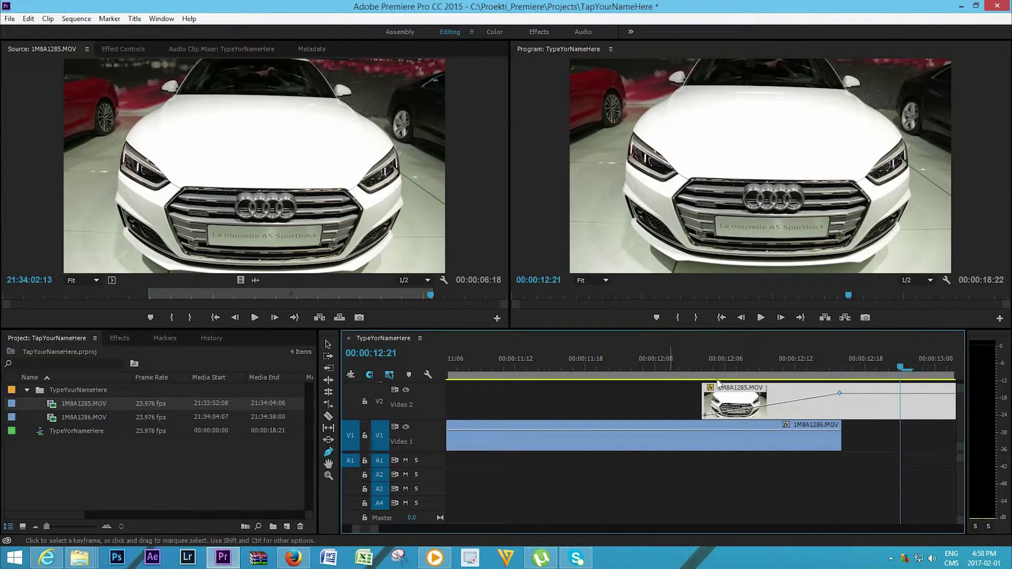
click(669, 368)
key(space)
click(691, 362)
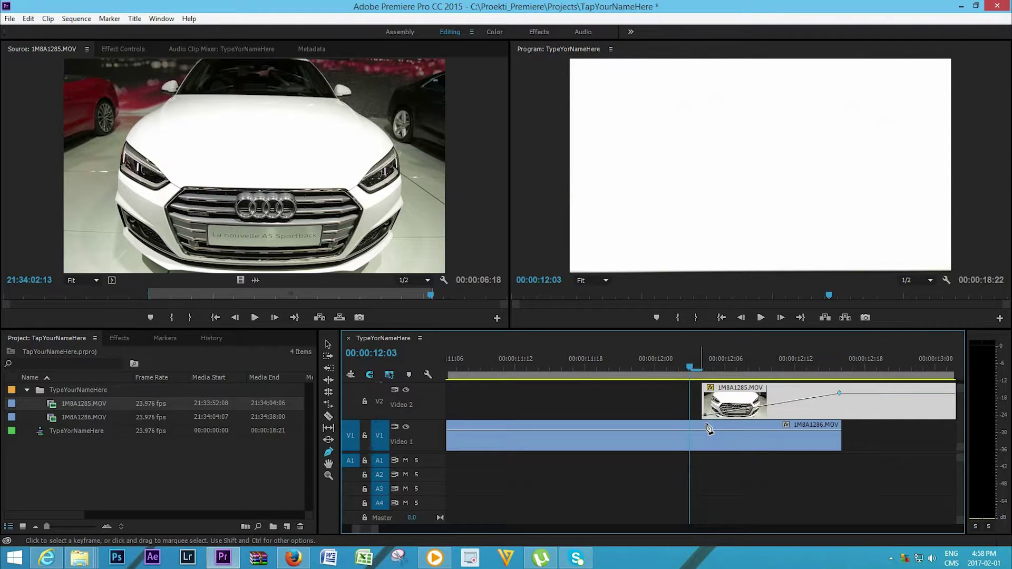
drag(691, 362, 666, 362)
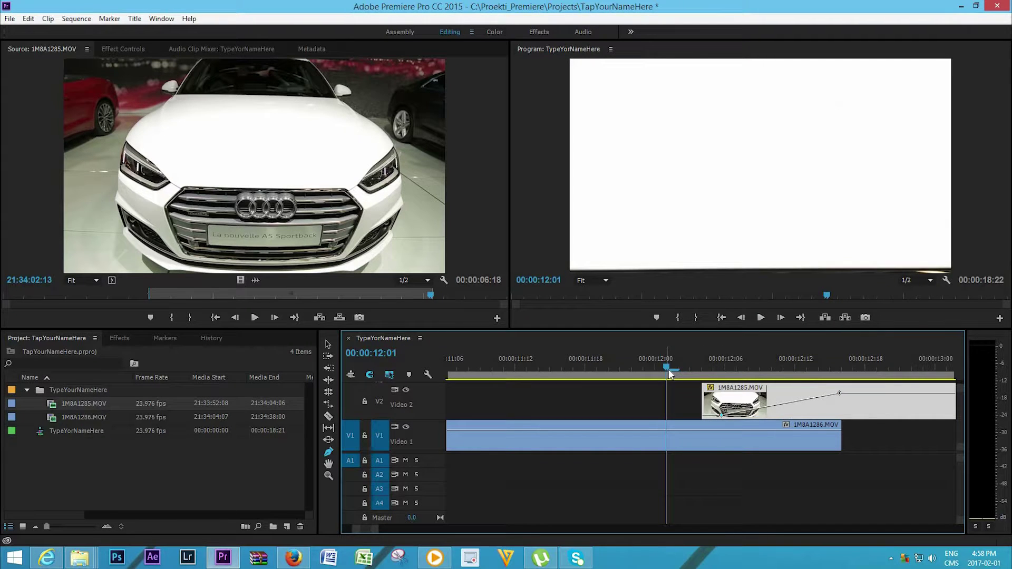
key(space)
- Return to the Selection tool and replay the transition from about 00:00:12:01 with more of the timeline in view
key(equal)
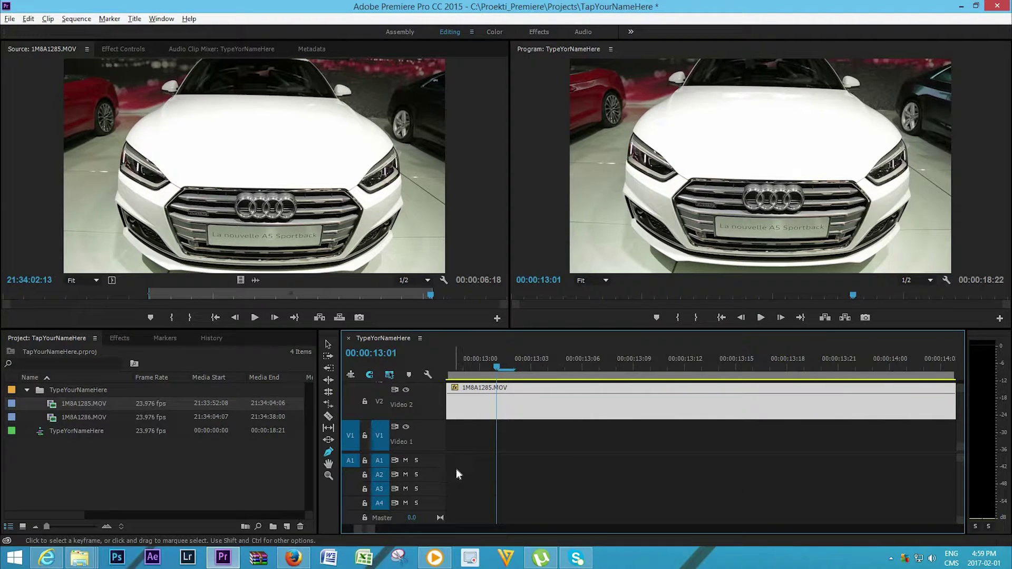
key(minus)
key(minus)
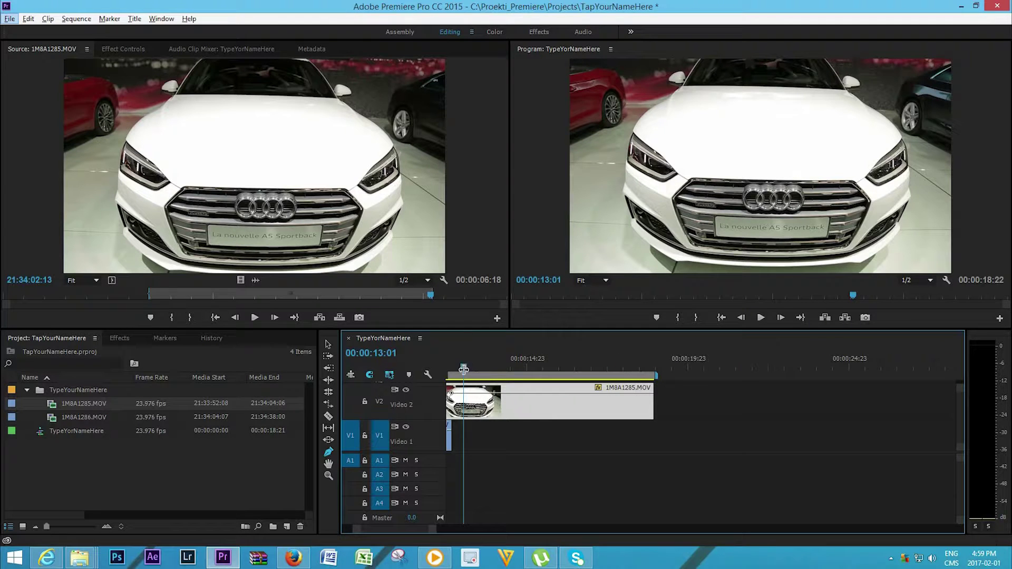
click(328, 345)
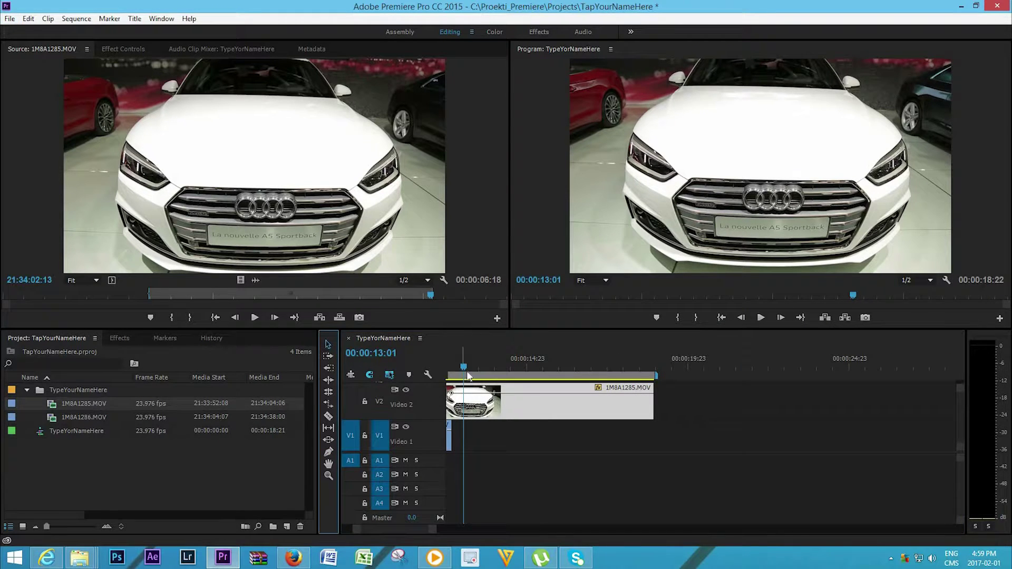
drag(457, 375, 587, 375)
key(space)
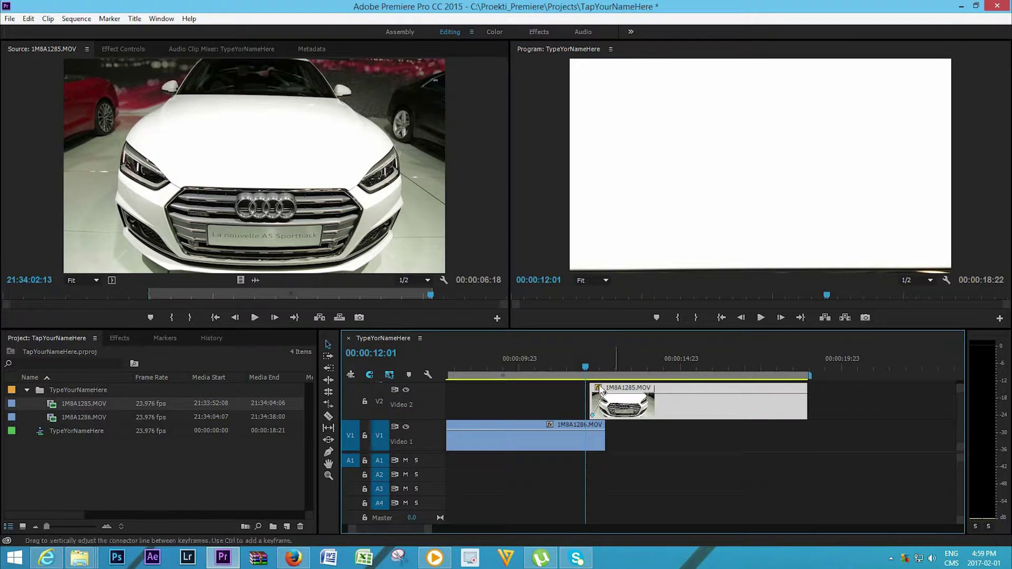
key(space)
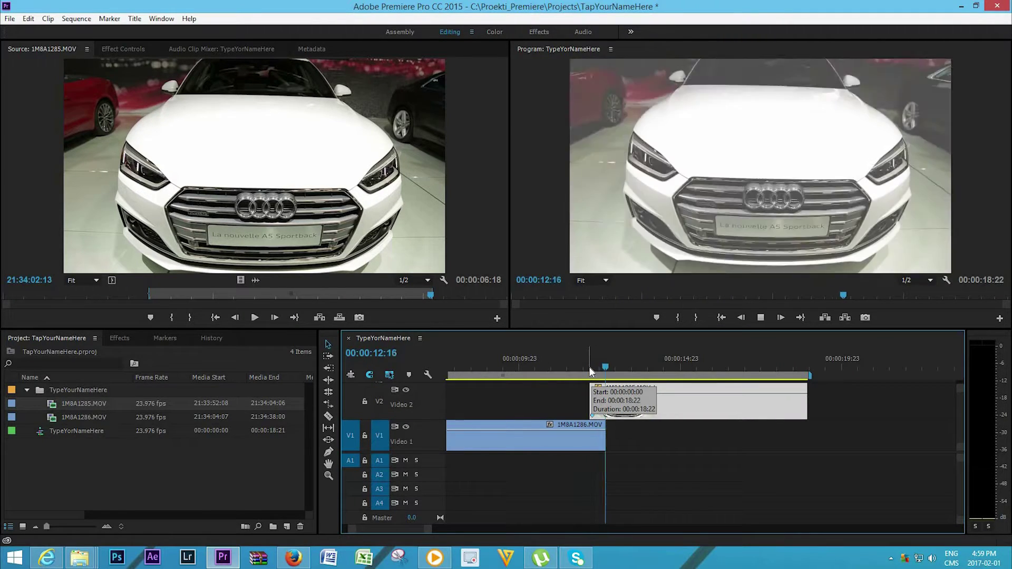
click(580, 369)
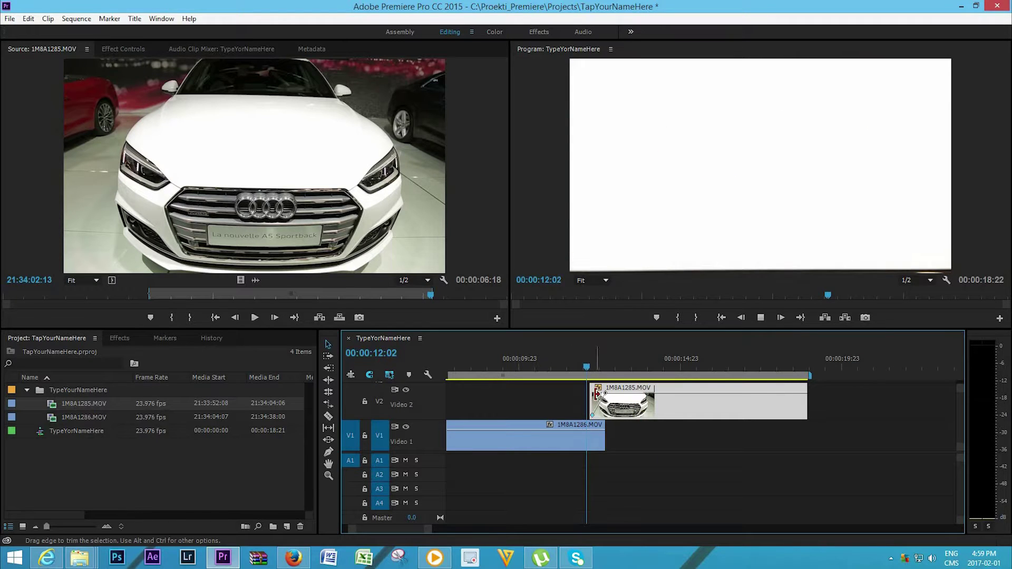
click(598, 369)
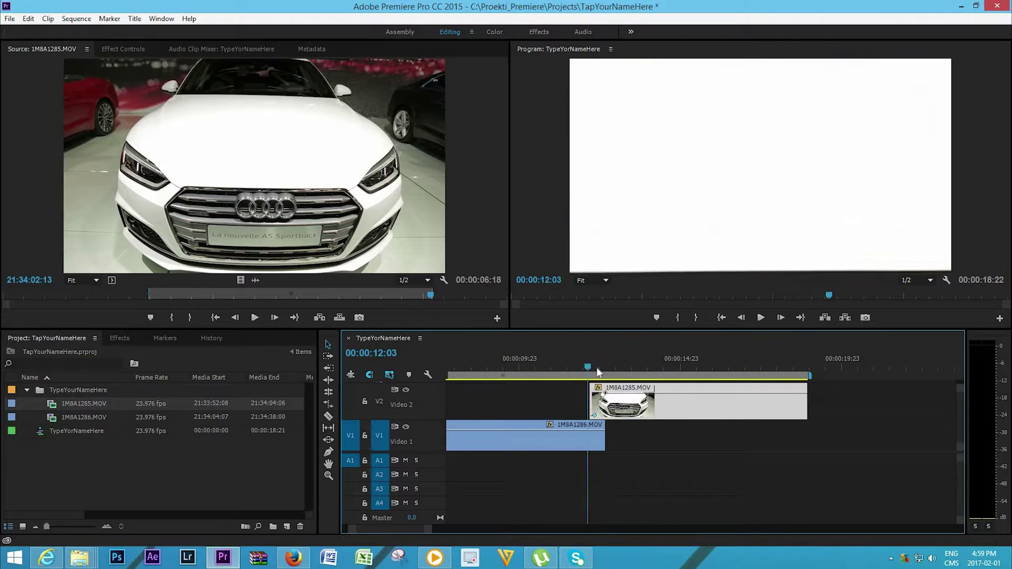
key(space)
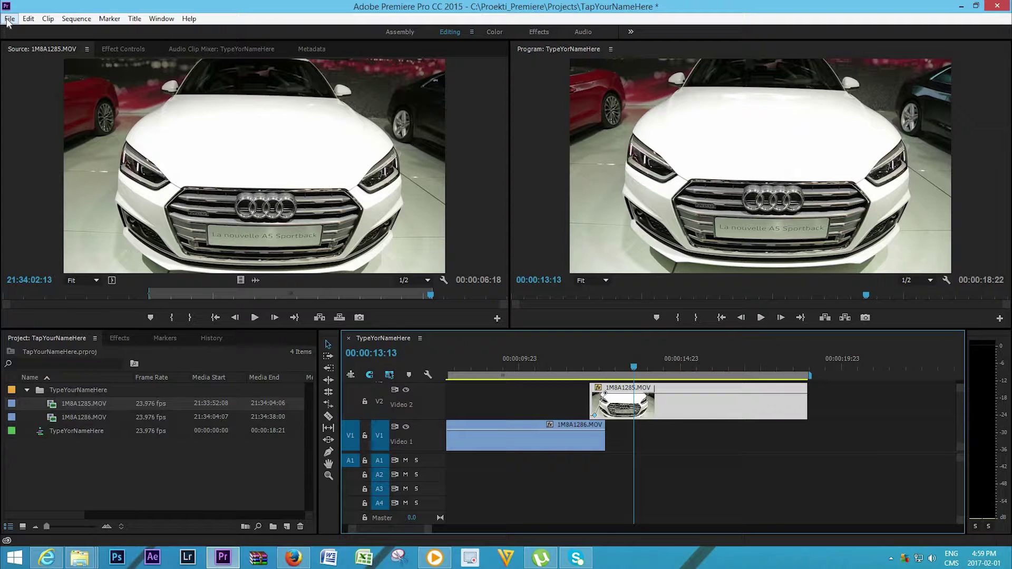
- Save the project and import the audio track Ludovico Einaudi - Solo from the music folder inside music&sonds
click(9, 19)
click(30, 99)
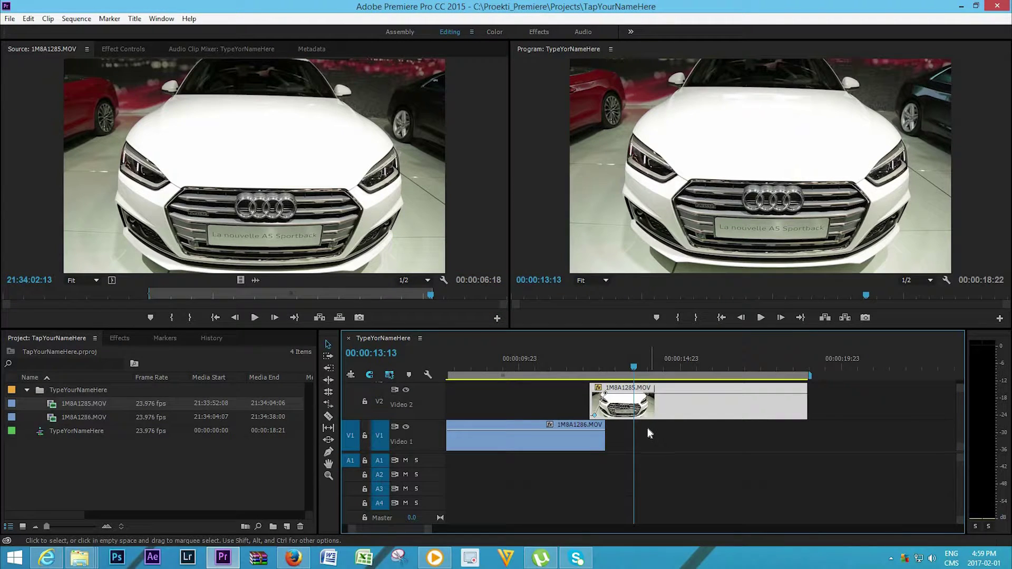
right_click(27, 414)
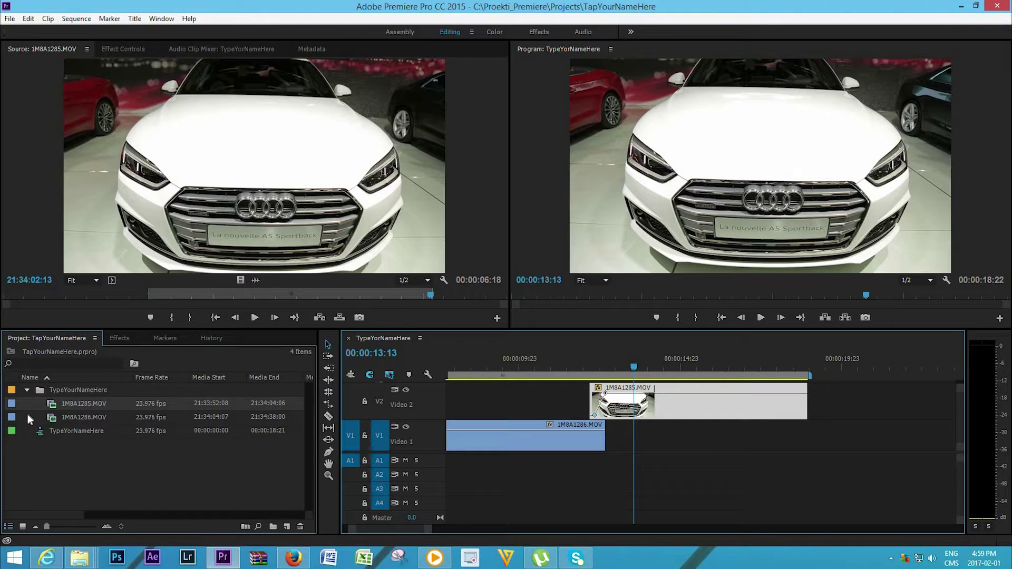
click(73, 497)
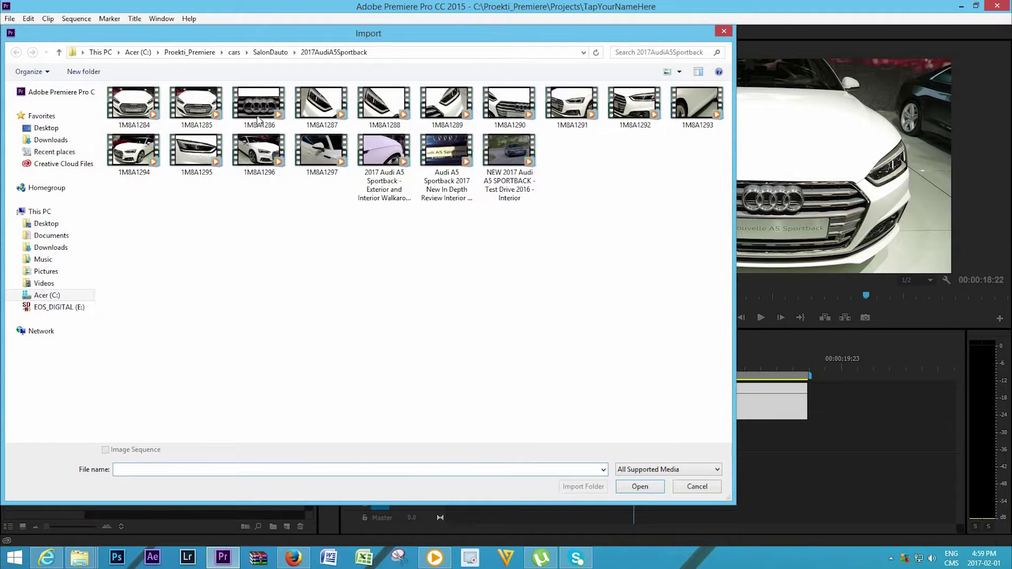
click(202, 54)
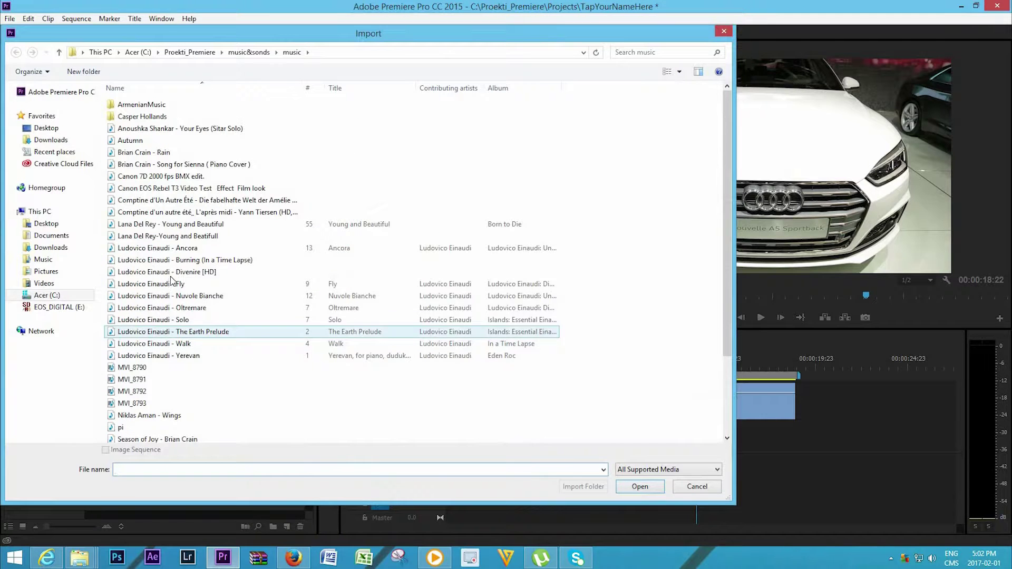
double_click(156, 320)
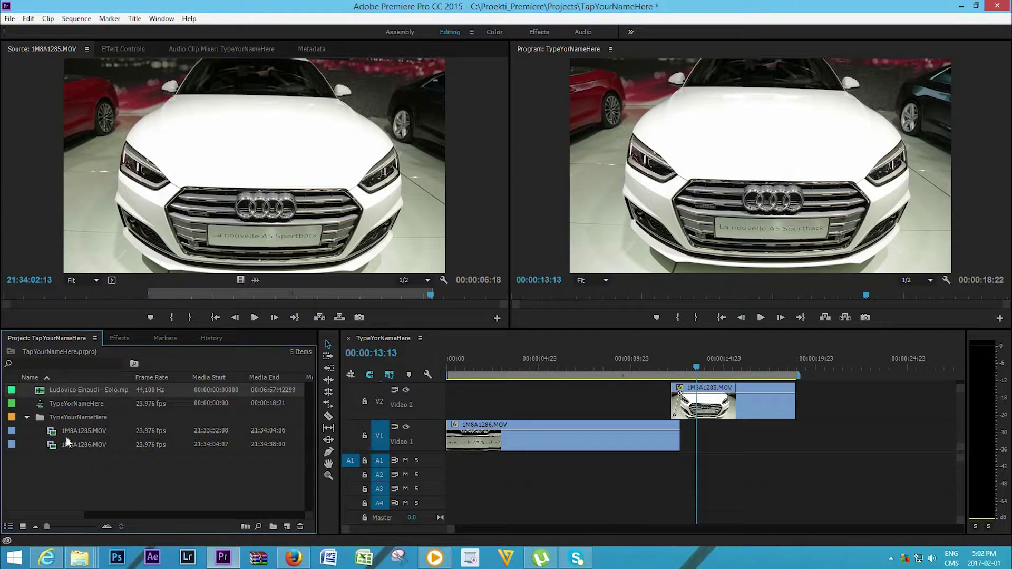
- Audition the Ludovico Einaudi - Solo track in the source monitor and mark an excerpt from about 3 seconds in to 00;00;13;26
double_click(43, 393)
click(255, 318)
click(255, 318)
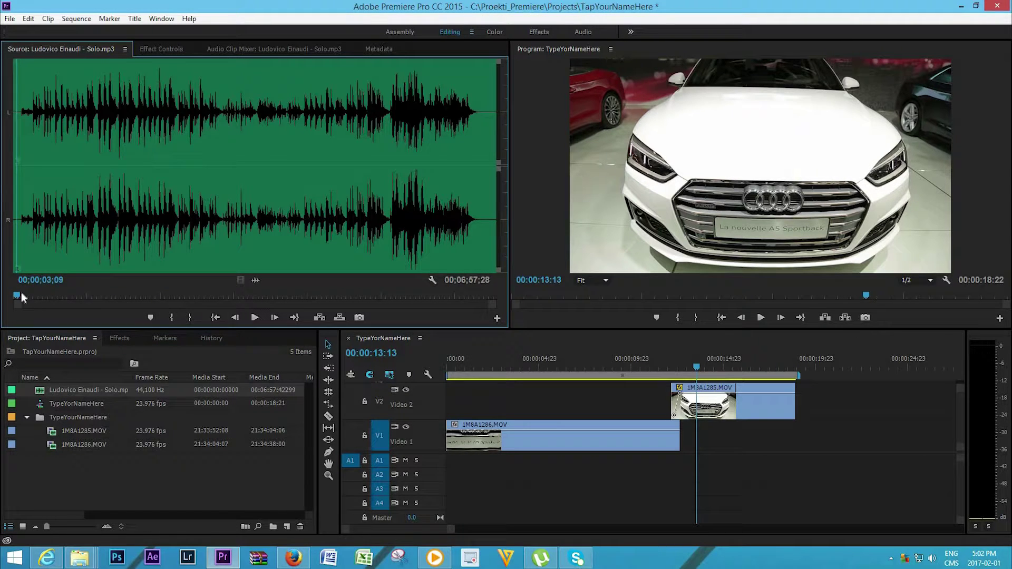
click(256, 317)
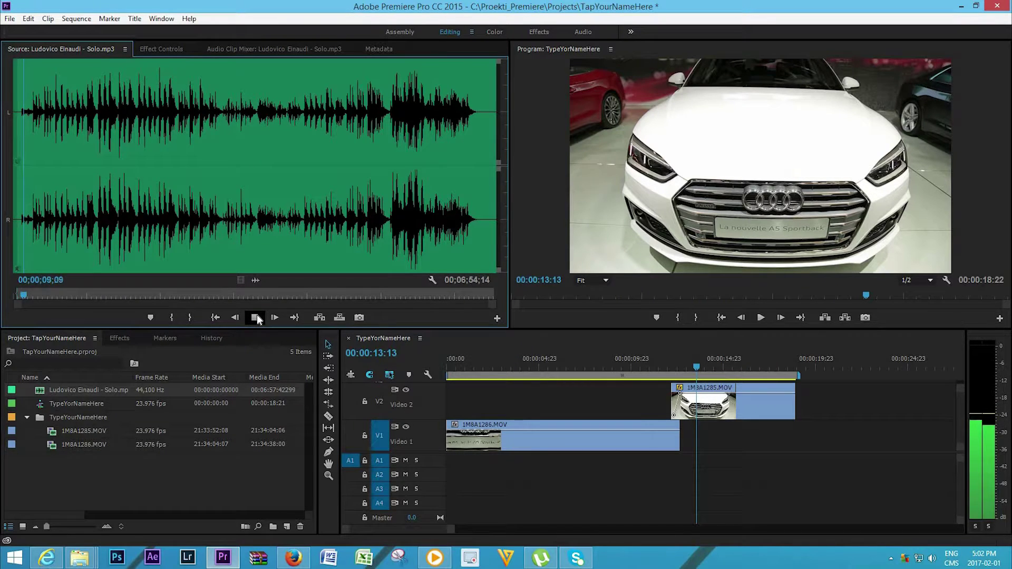
click(255, 317)
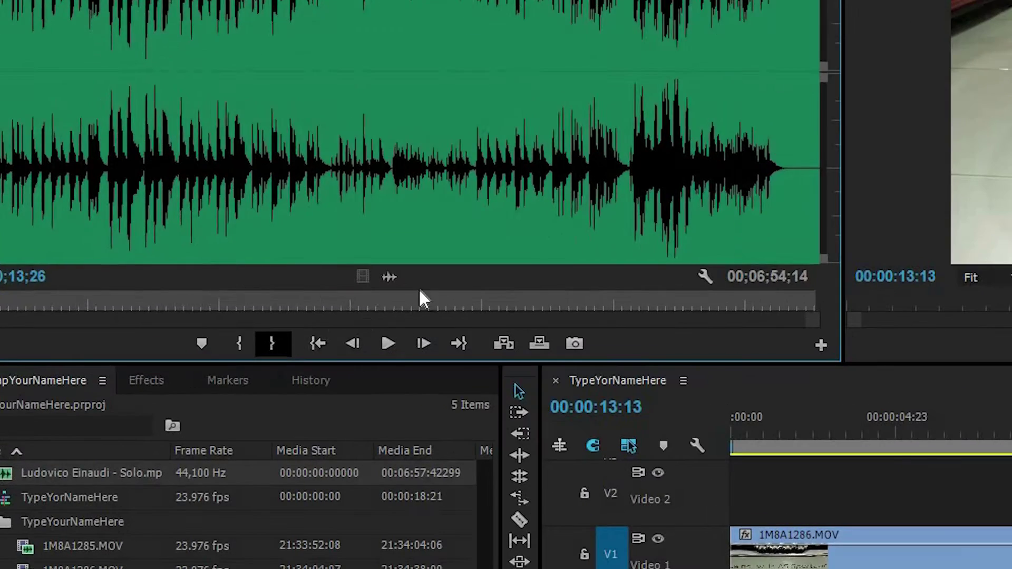
key(o)
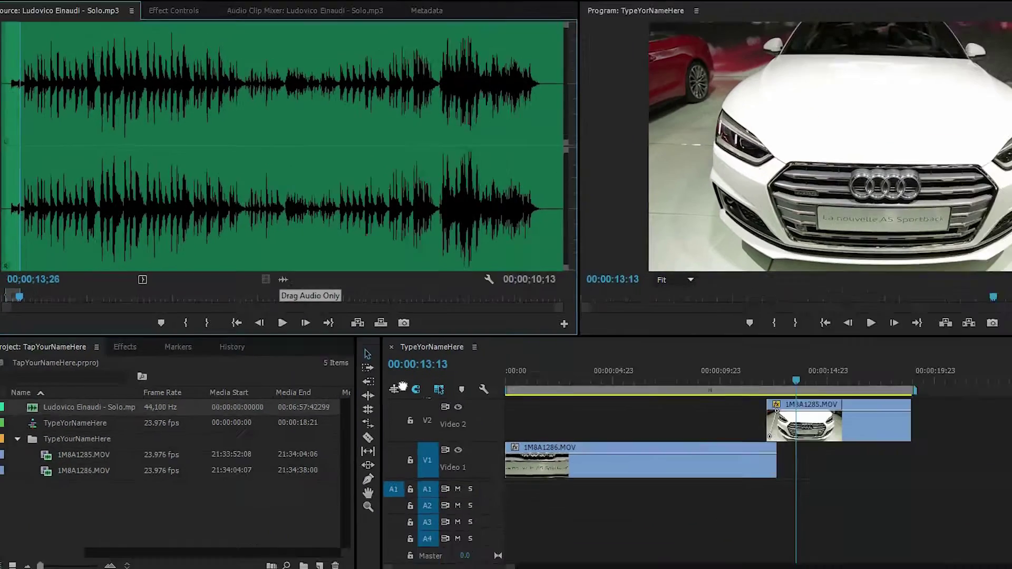
- Place the marked music excerpt on track A1 at the sequence start and extend its end to the end of 1M8A1285.MOV
drag(384, 273, 443, 467)
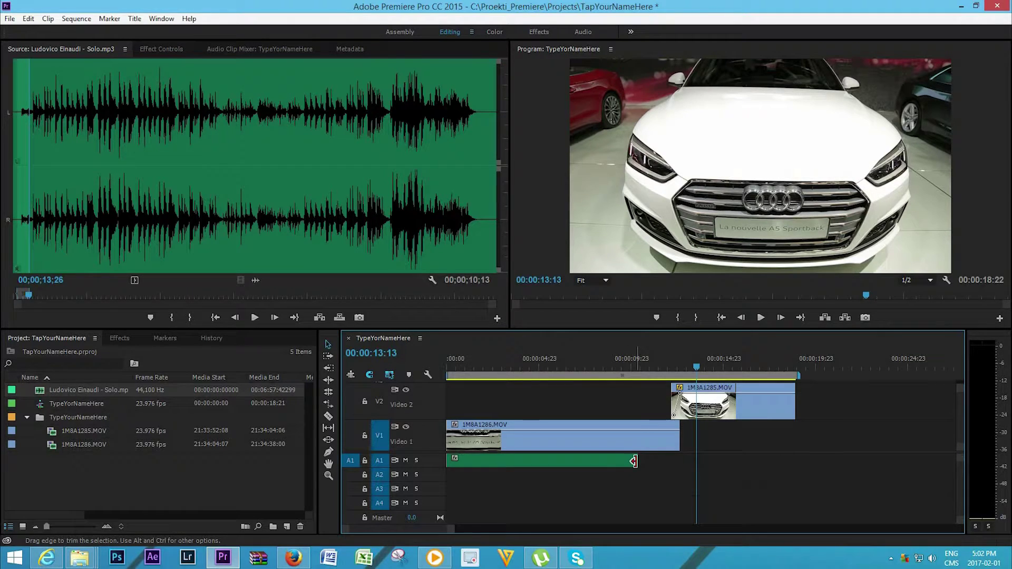
drag(768, 465, 795, 462)
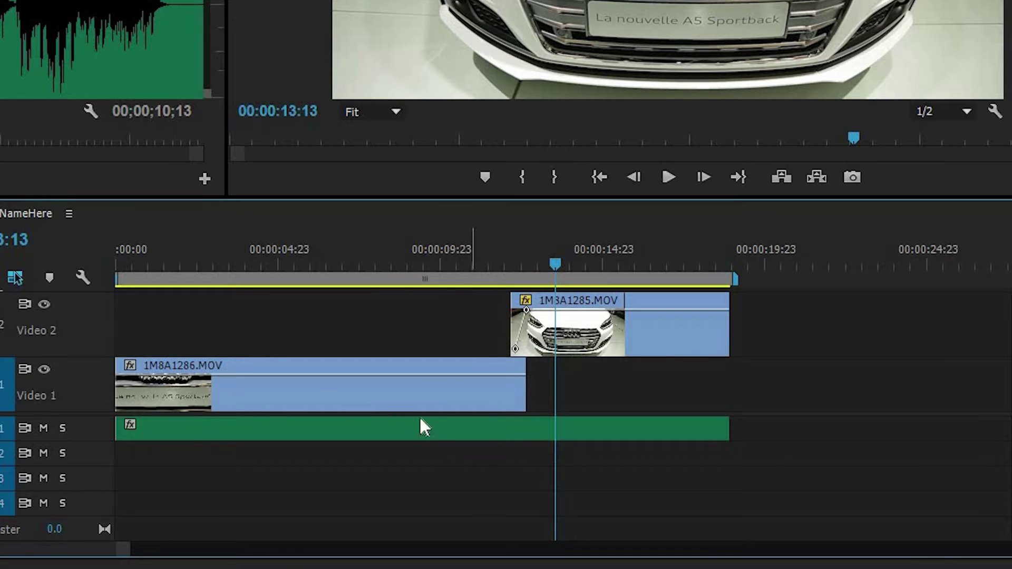
- Enlarge track A1, add a volume fade-out at the music clip's end with two keyframes, and play back the ending
scroll(90, 435, up, 4)
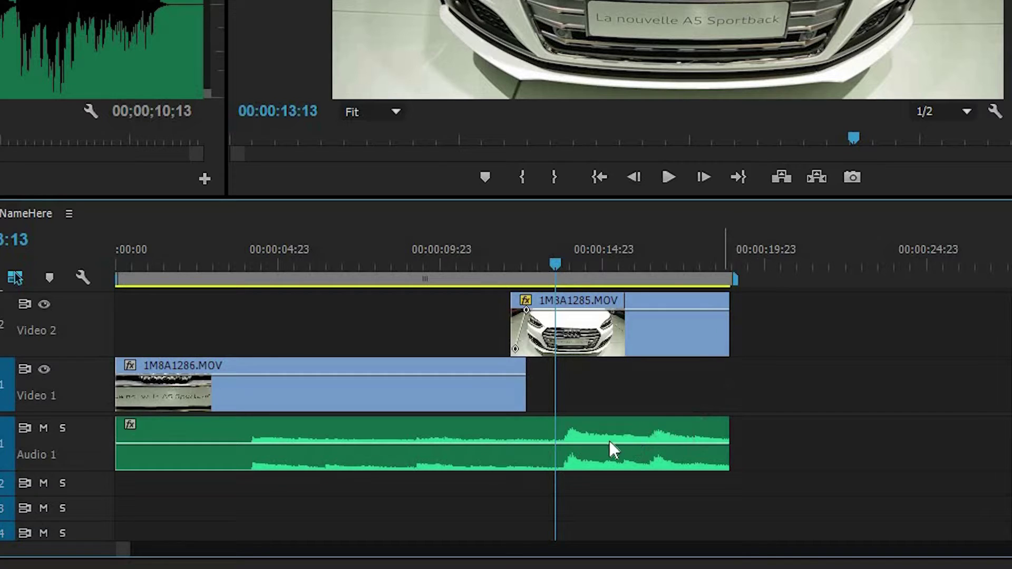
ctrl+click(702, 446)
drag(729, 447, 728, 463)
drag(725, 268, 686, 282)
key(space)
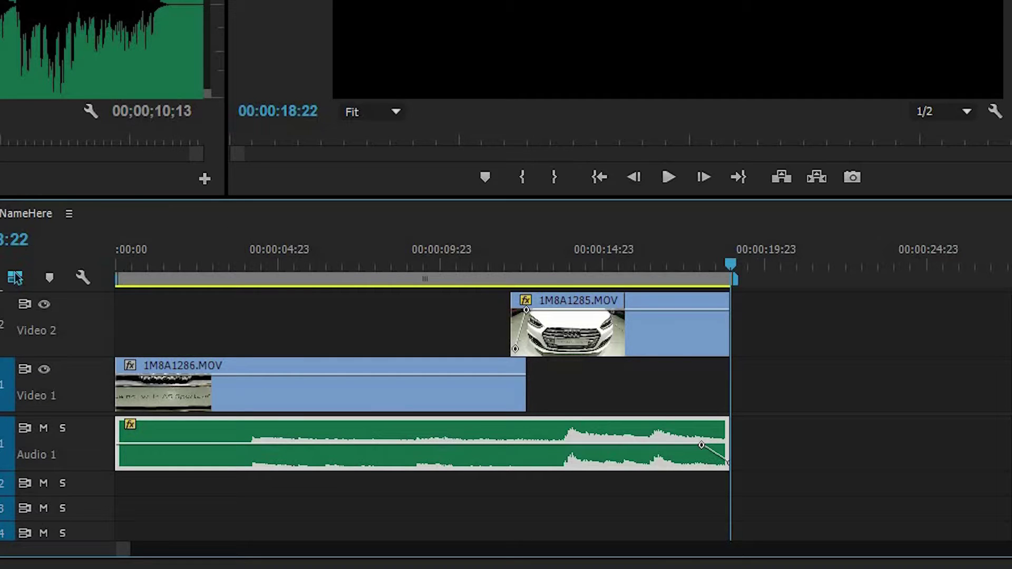
- Trim the music clip's silent beginning up to 00:00:04:01, move the clip back to the sequence start, and play it from there
drag(236, 268, 246, 269)
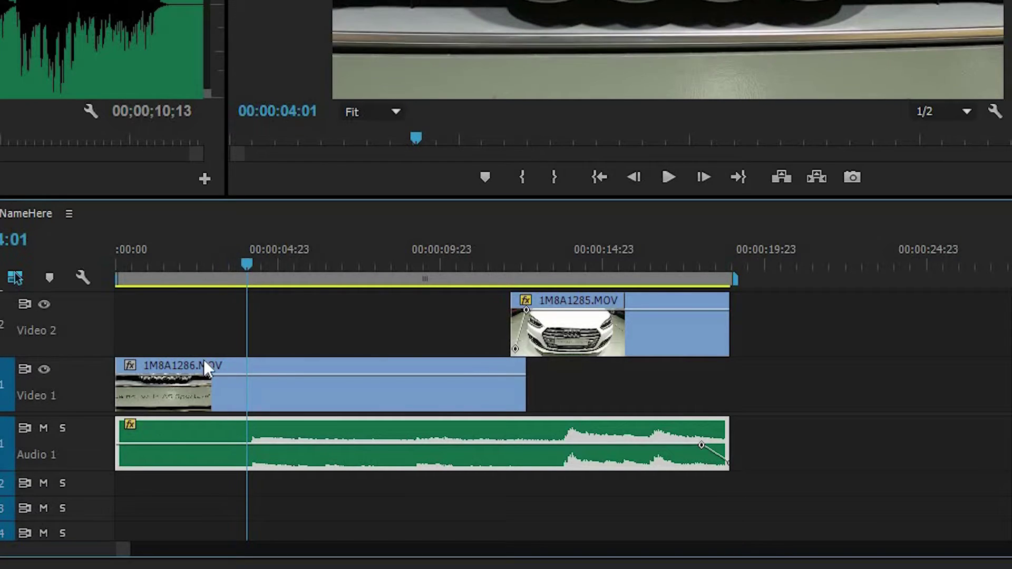
drag(125, 435, 248, 447)
drag(353, 438, 111, 284)
key(Home)
key(space)
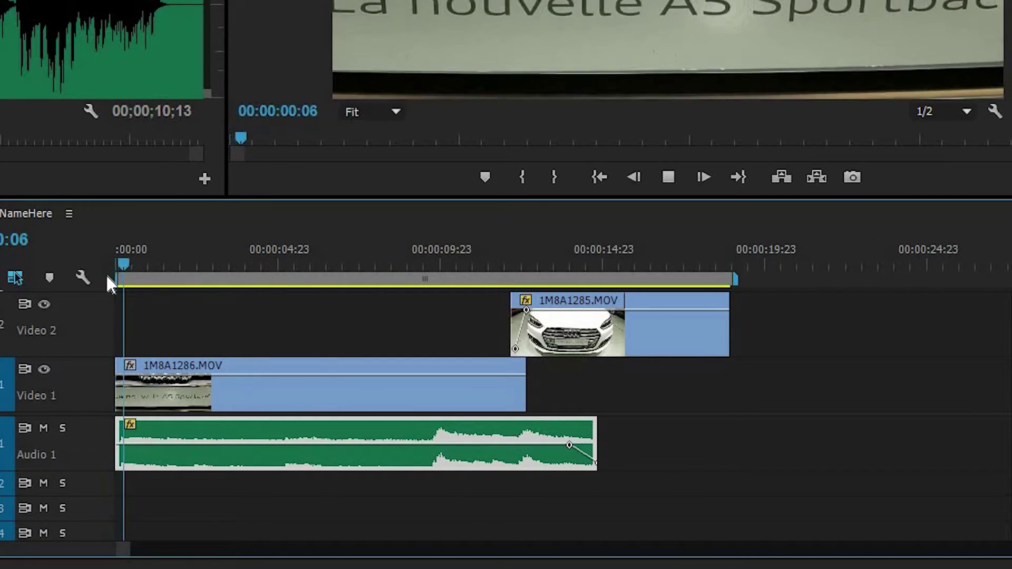
- Extend the music clip to the end of 1M8A1285.MOV again, move both fade-out keyframes to its new end, and play it
drag(603, 422, 729, 424)
drag(595, 461, 727, 553)
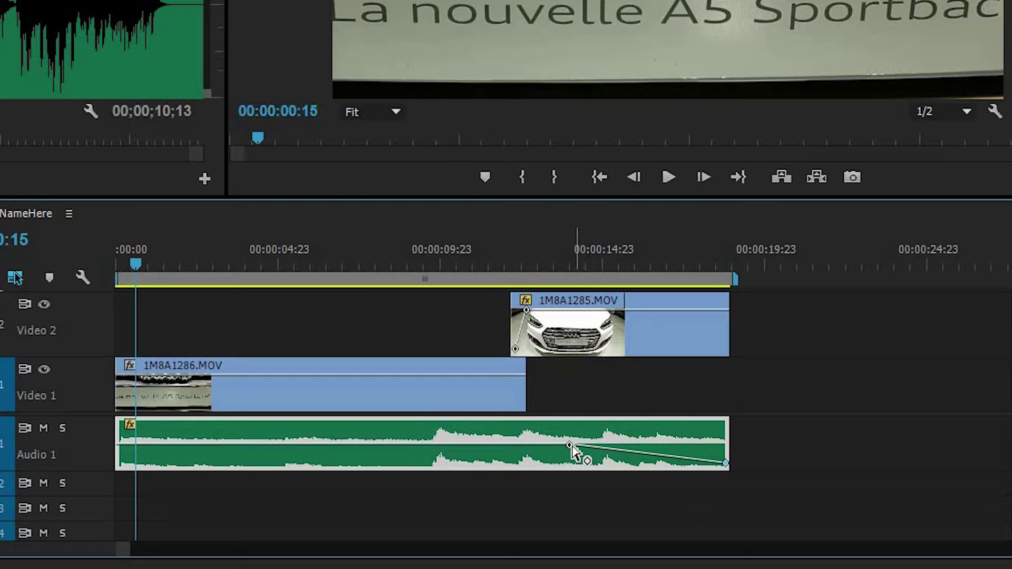
drag(569, 445, 705, 446)
key(space)
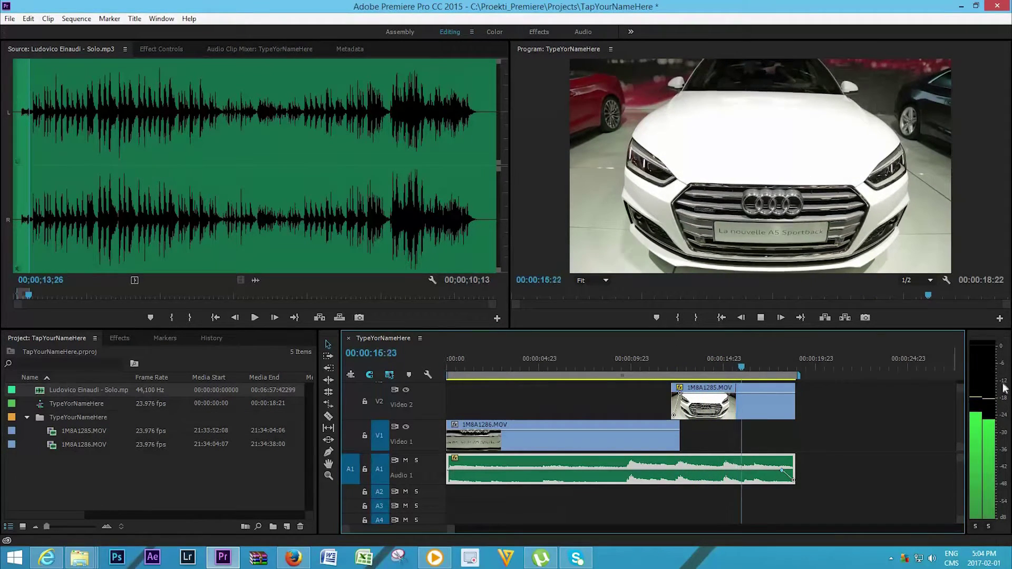
key(space)
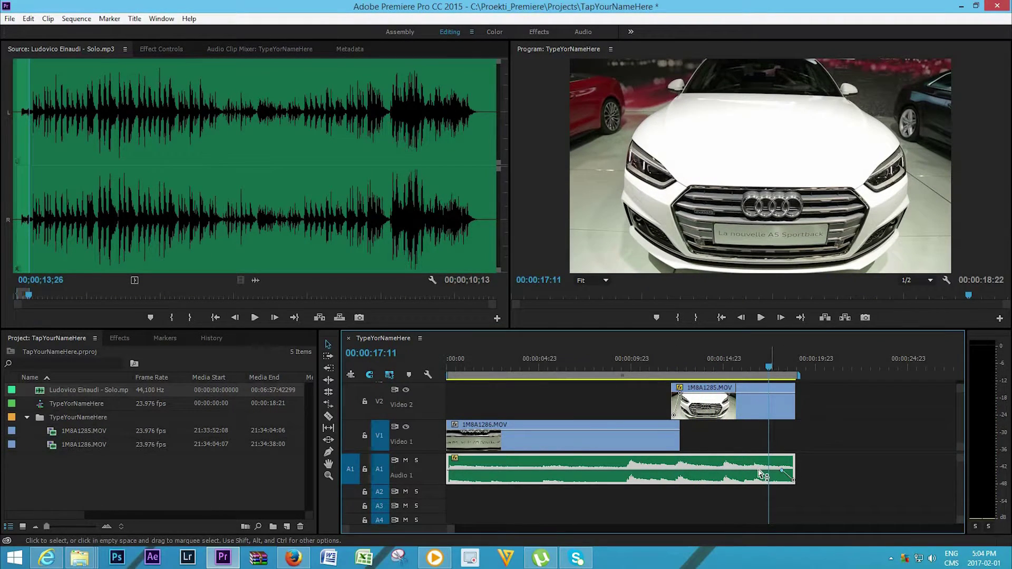
- Lower the music clip's volume by about 1.53 dB, then replay the ending and the sequence from near its beginning
drag(759, 477, 760, 472)
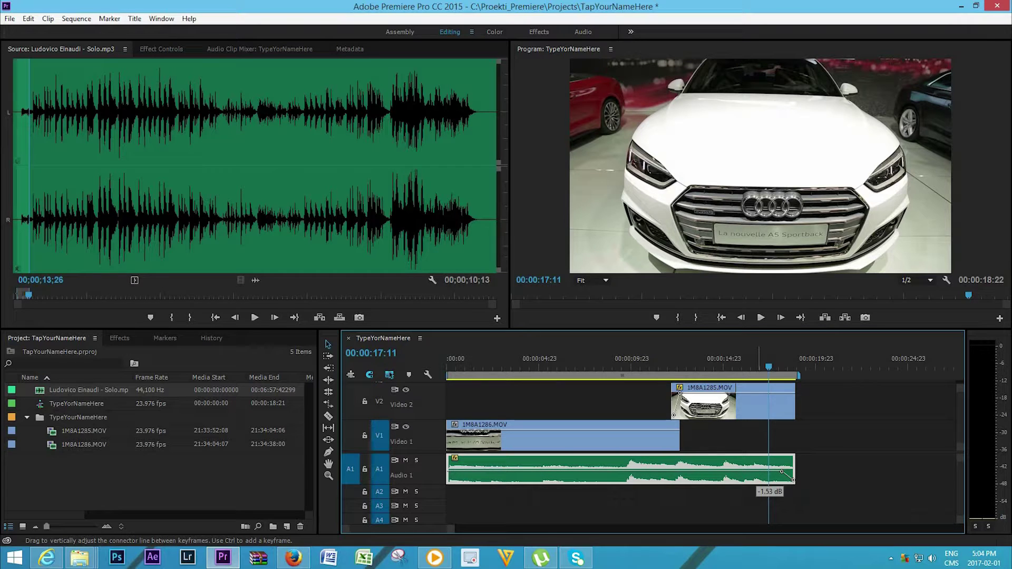
drag(758, 369, 734, 380)
key(space)
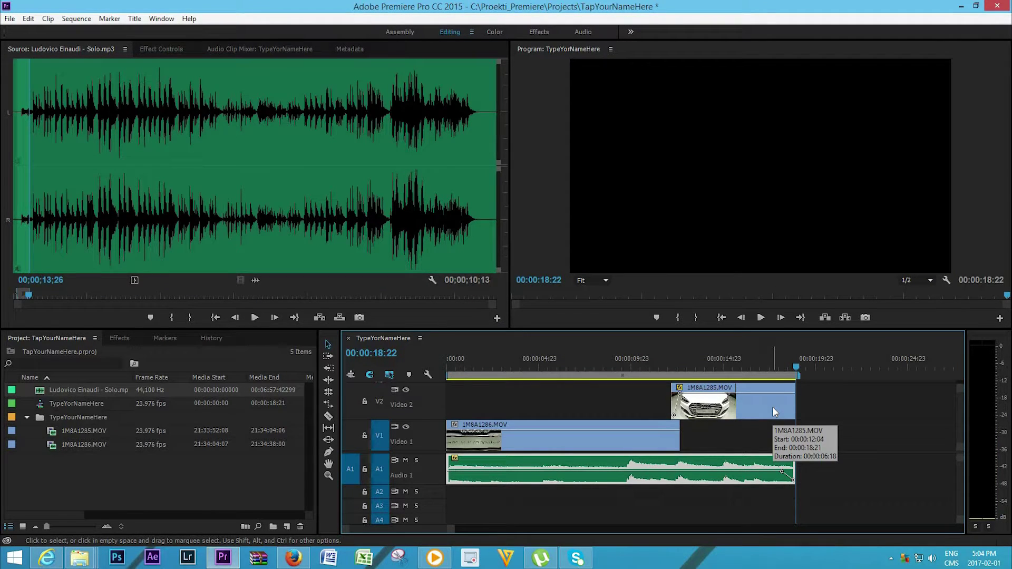
drag(755, 369, 375, 476)
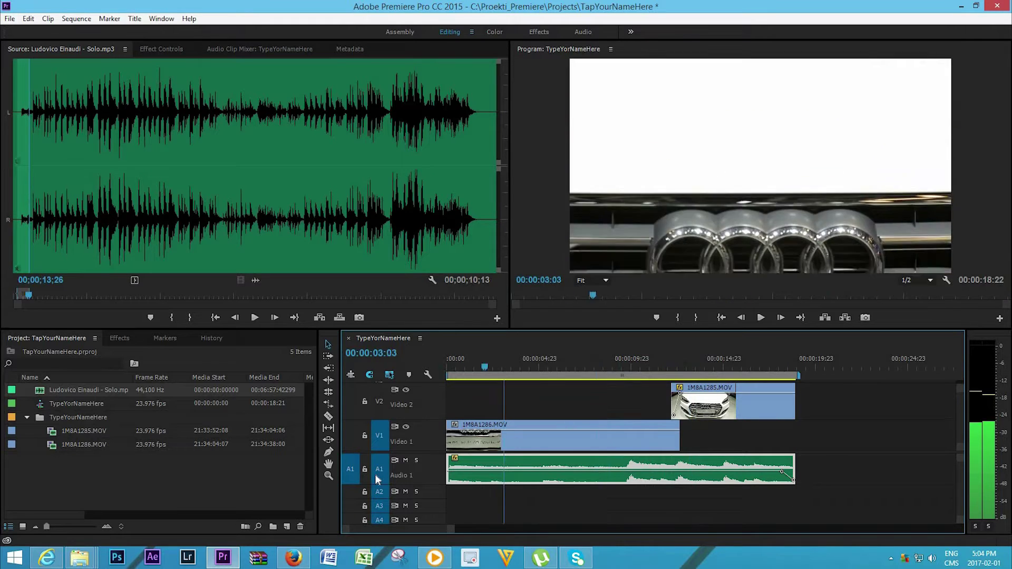
key(space)
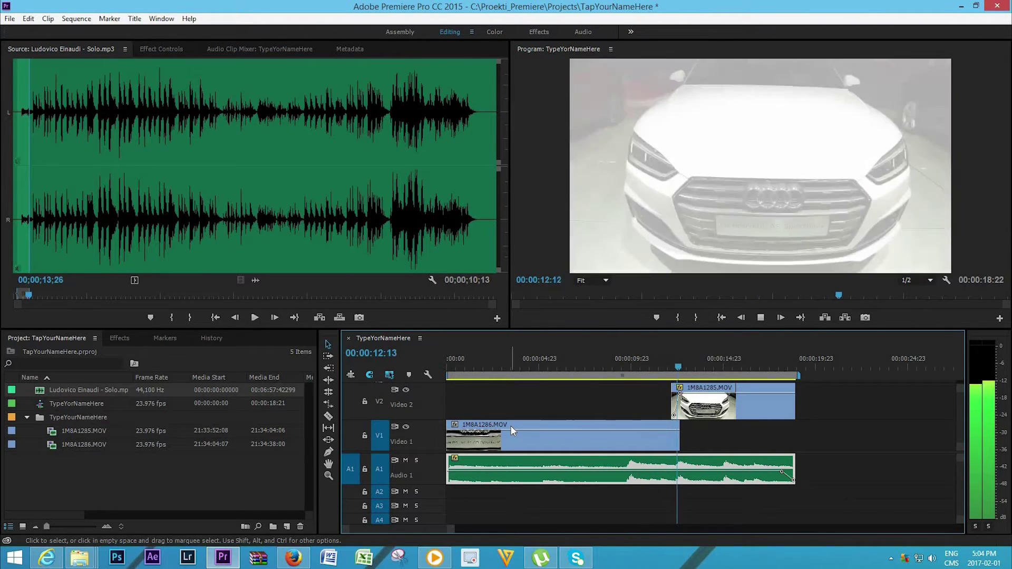
key(space)
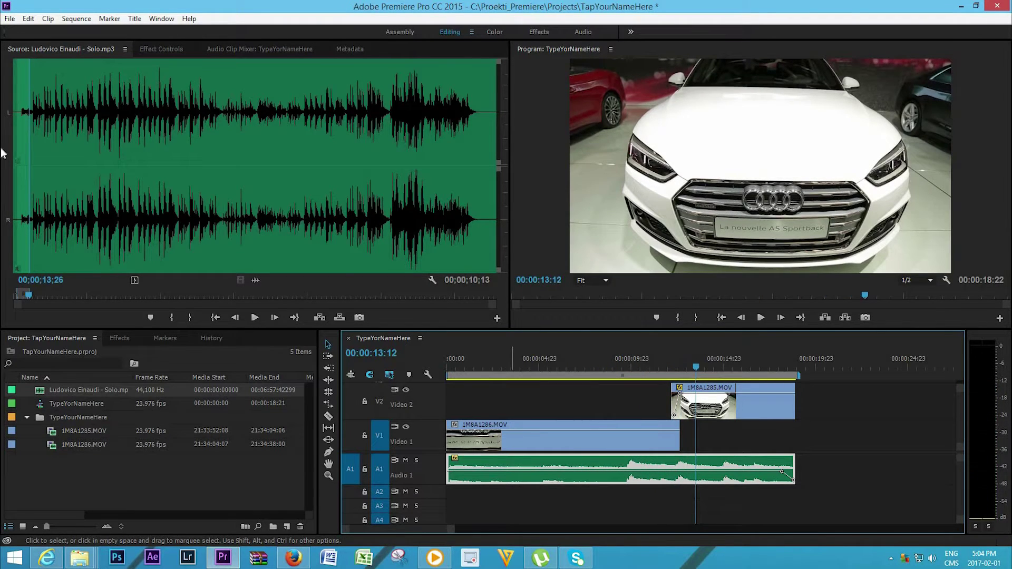
- Save the project and open the media export settings for the sequence with H.264 as the format
click(9, 18)
click(39, 99)
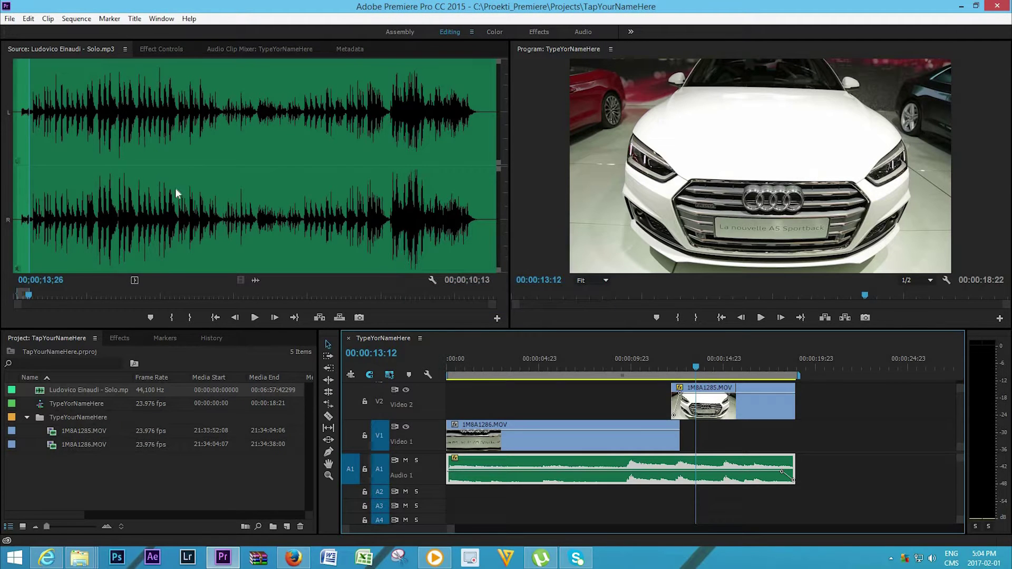
click(10, 19)
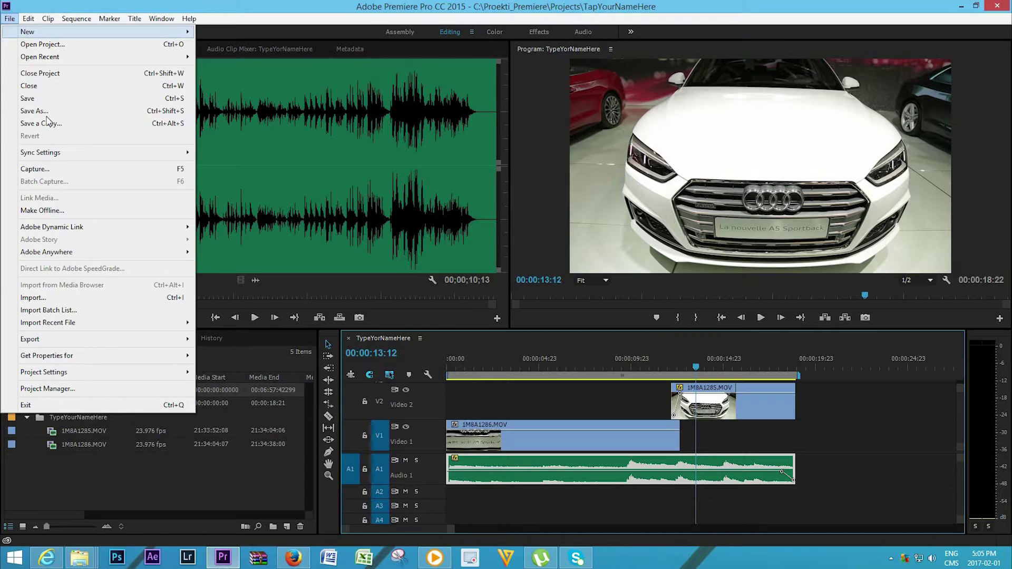
mouse_move(67, 344)
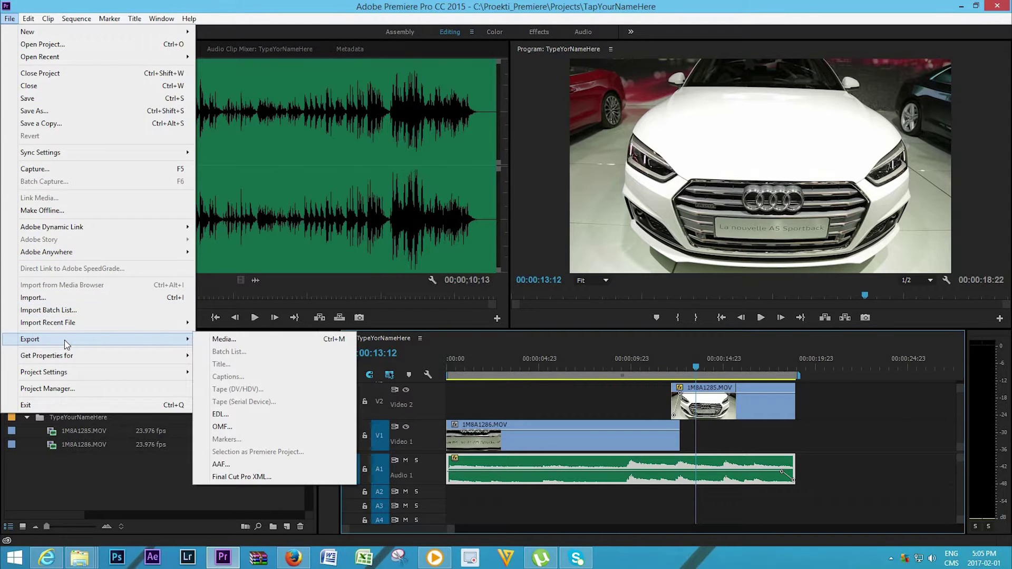
click(220, 339)
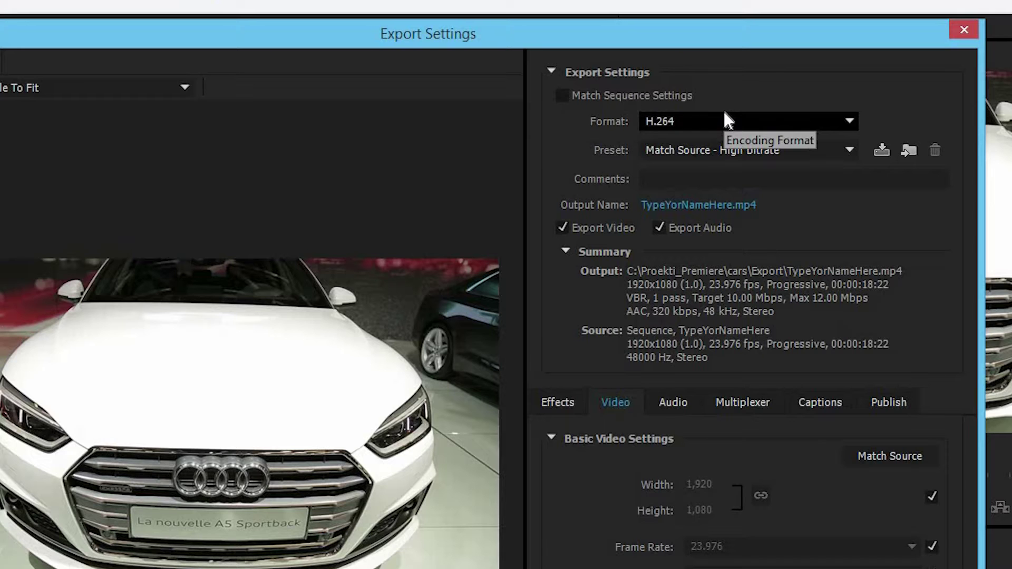
click(725, 122)
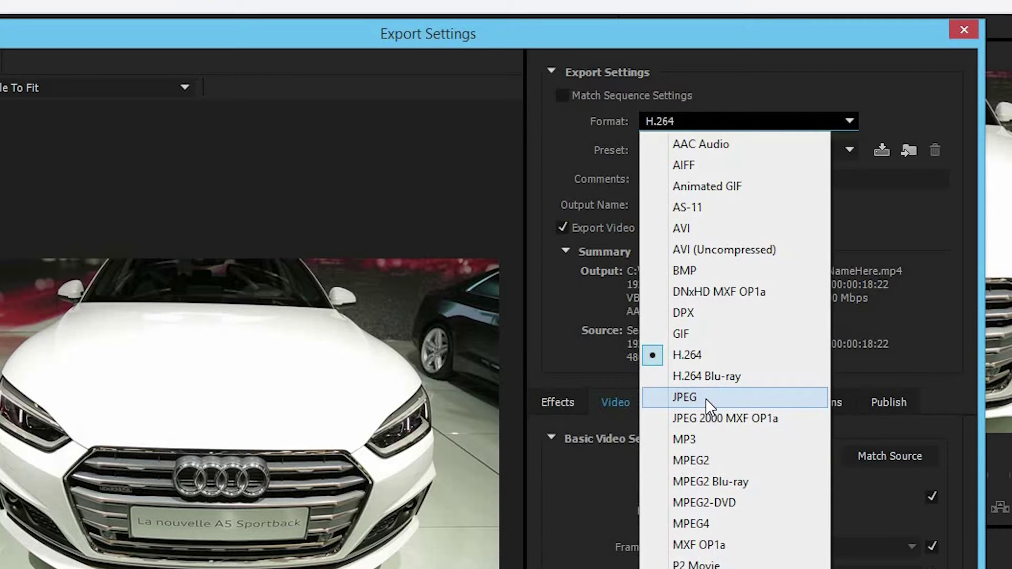
click(702, 356)
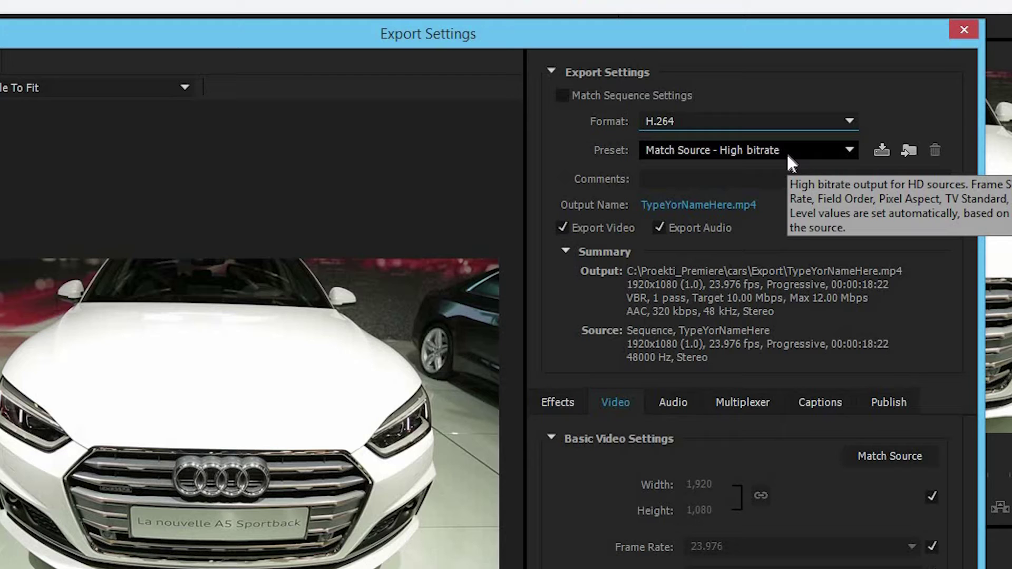
- Look through the available H.264 export presets, including the device, HD, Vimeo and YouTube ones, and keep Match Source - High bitrate
click(788, 155)
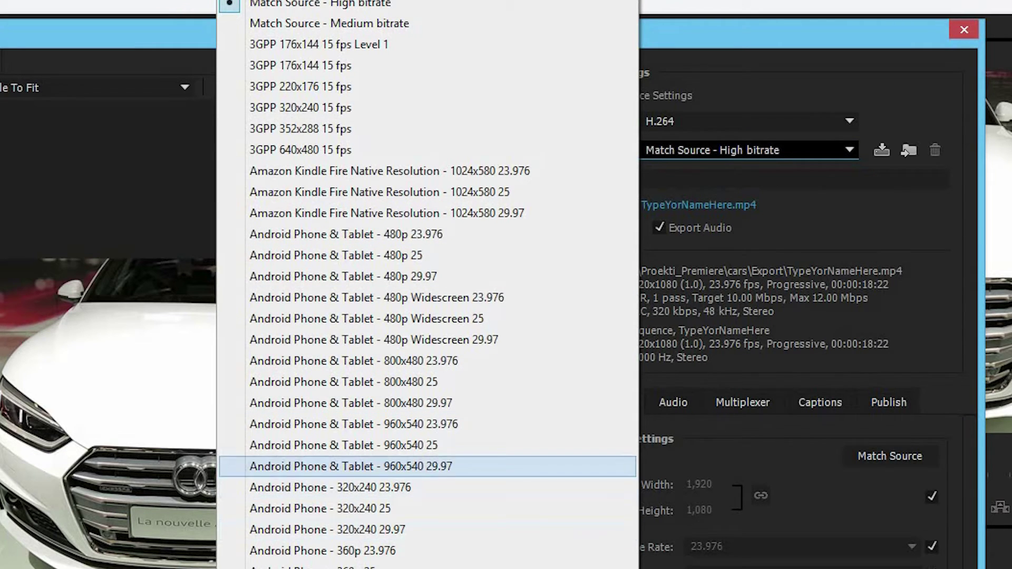
scroll(427, 285, down, 6)
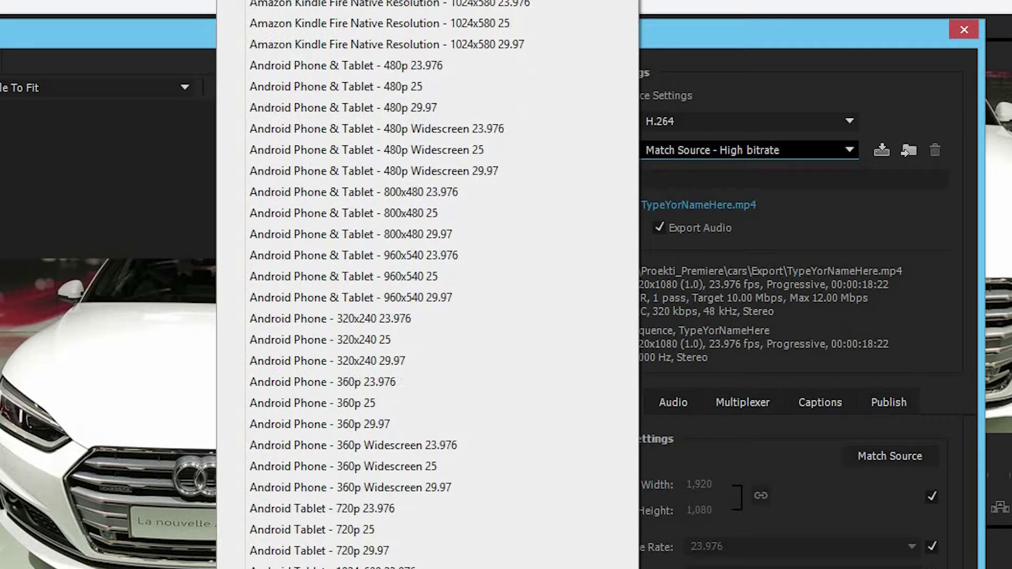
scroll(427, 284, down, 7)
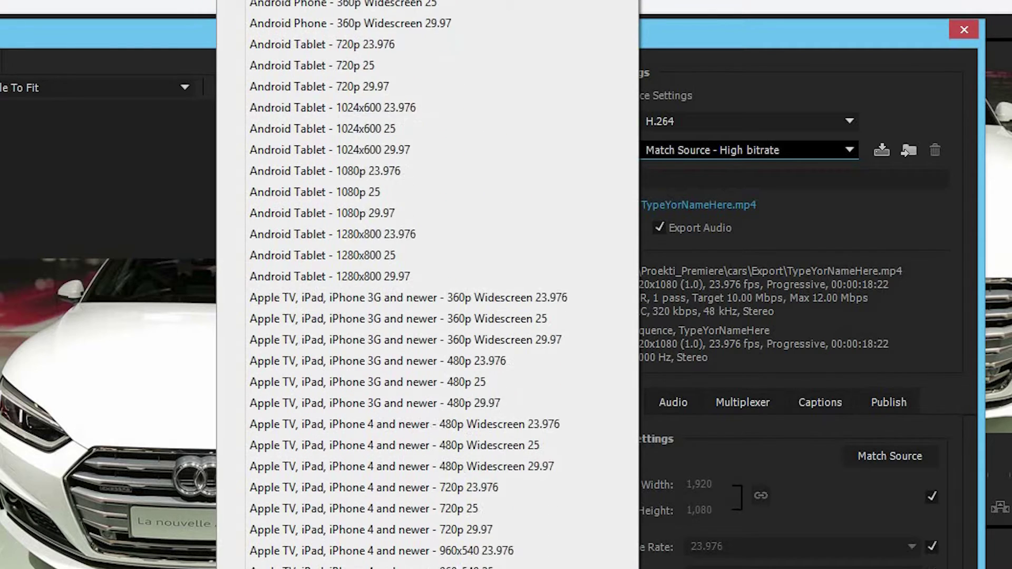
scroll(427, 285, down, 4)
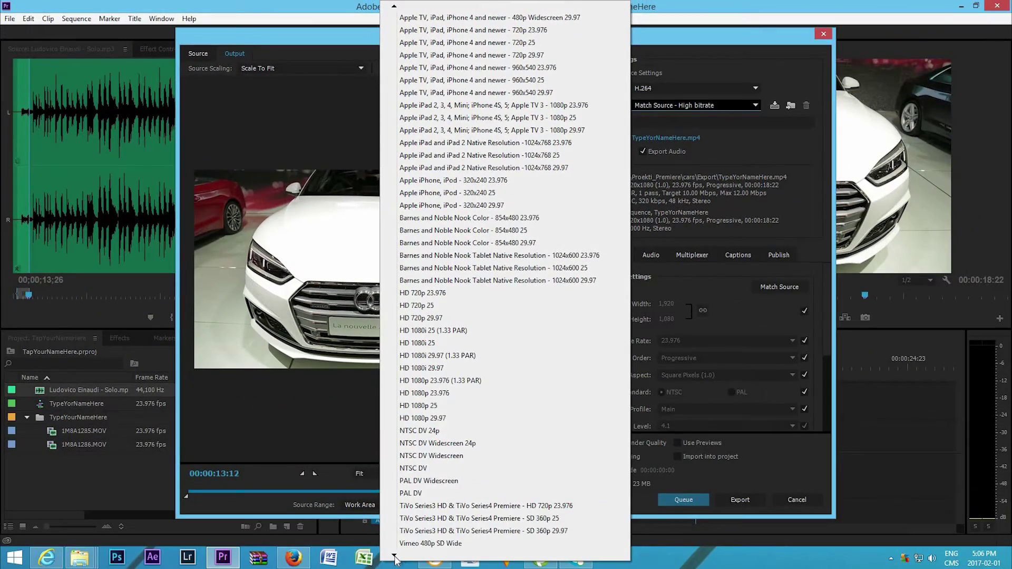
mouse_move(395, 557)
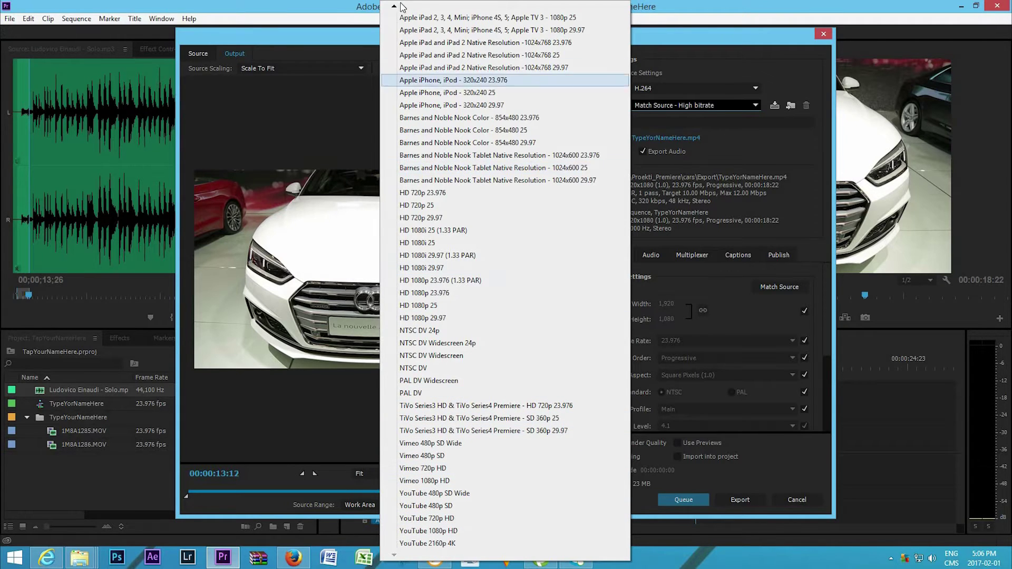
click(731, 46)
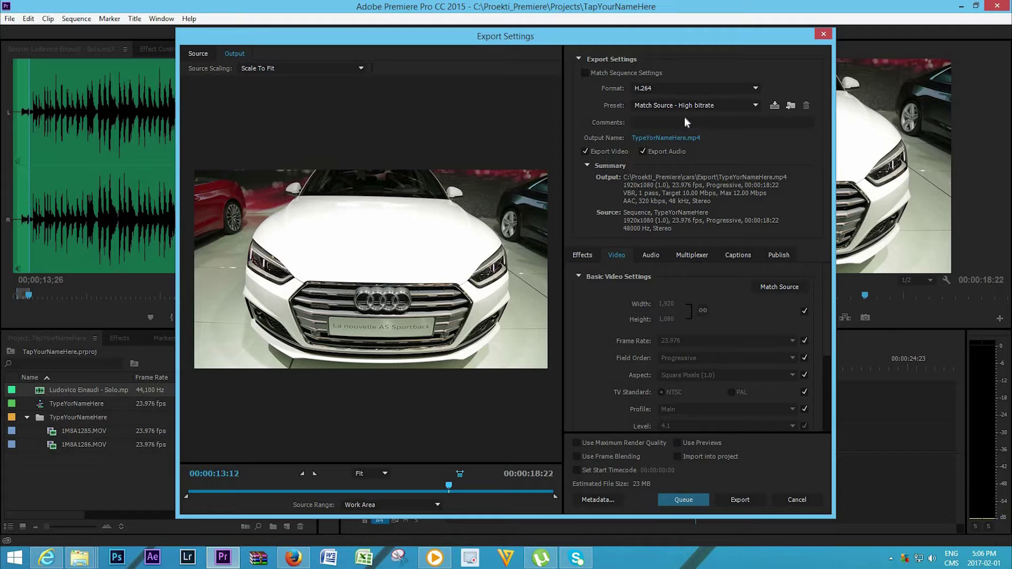
- Set the output file to TypeYorNameHere.mp4 in the Export folder inside cars and export the sequence
click(665, 139)
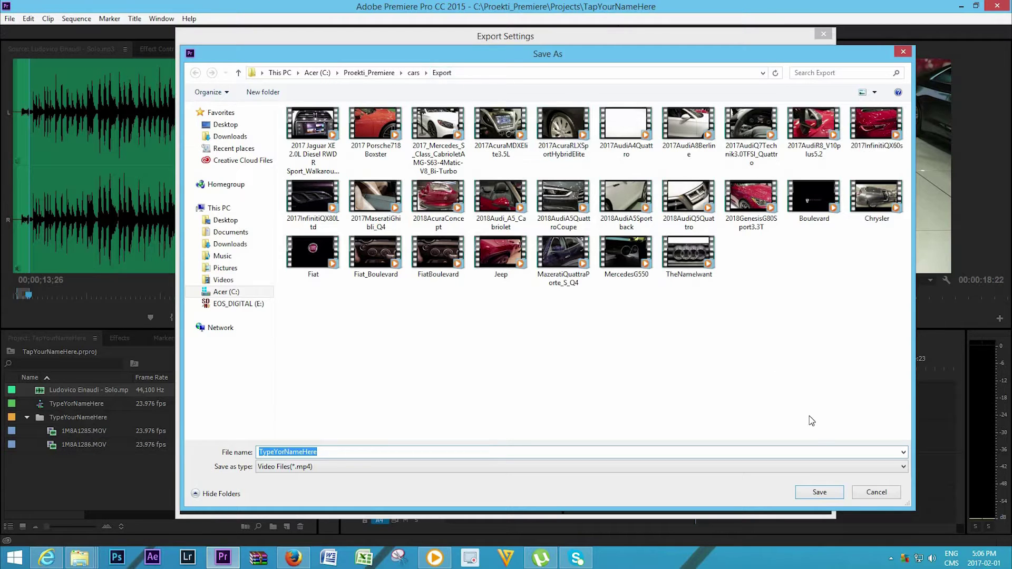
click(820, 493)
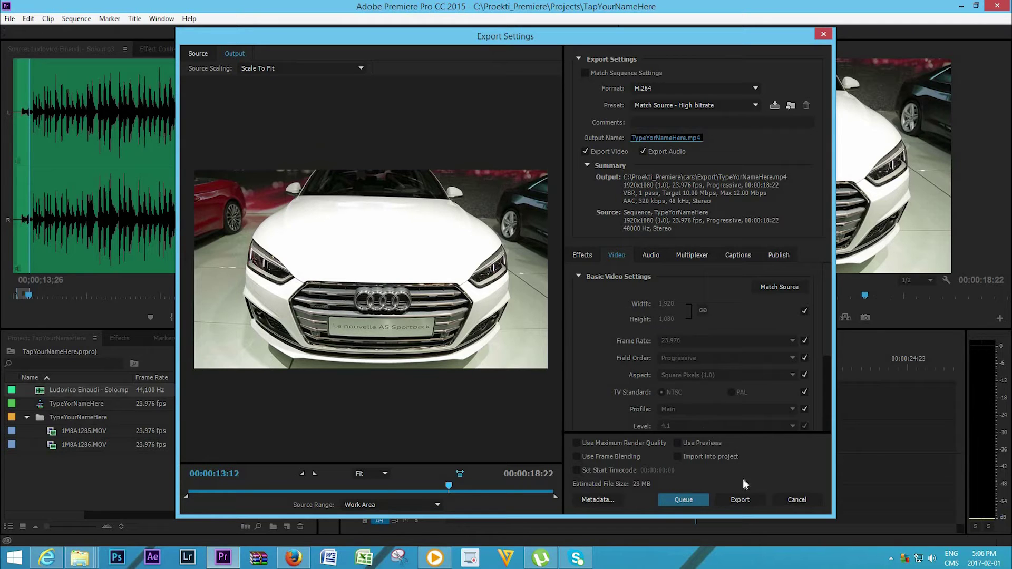
click(745, 499)
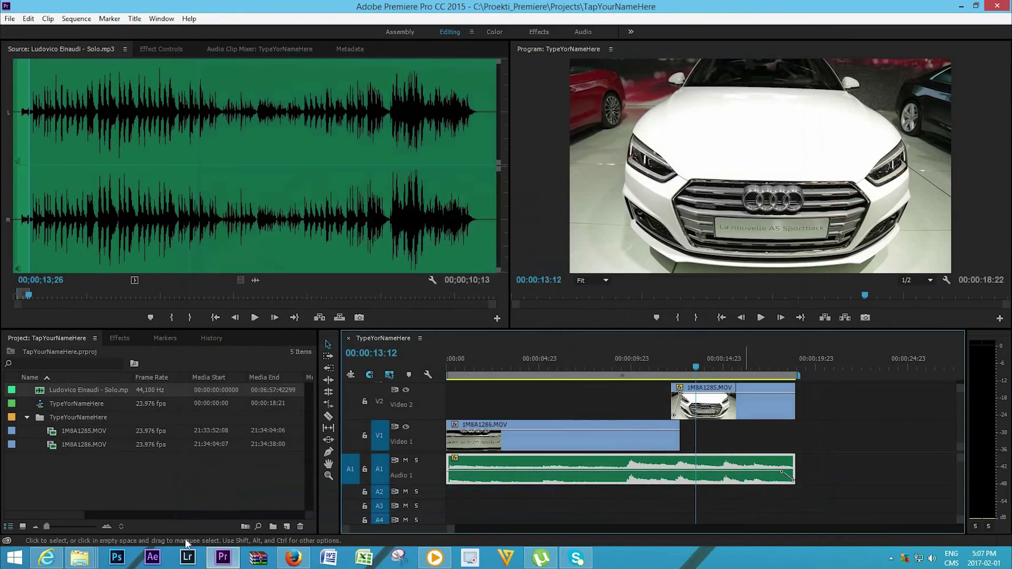
- In File Explorer, open the Export folder inside Proekti_Premiere\cars and play the exported TypeYorNameHere video in full screen
click(88, 554)
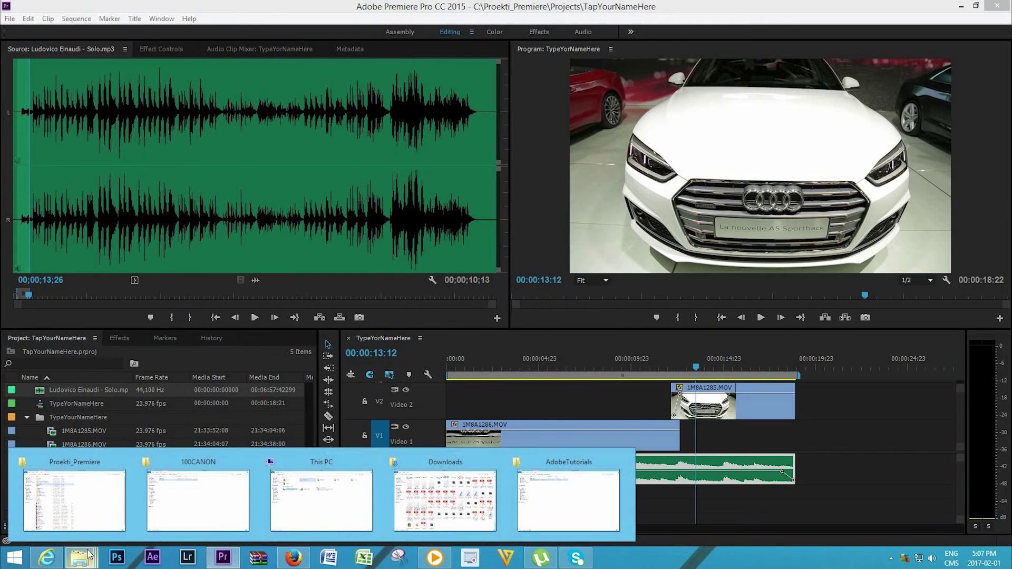
click(88, 507)
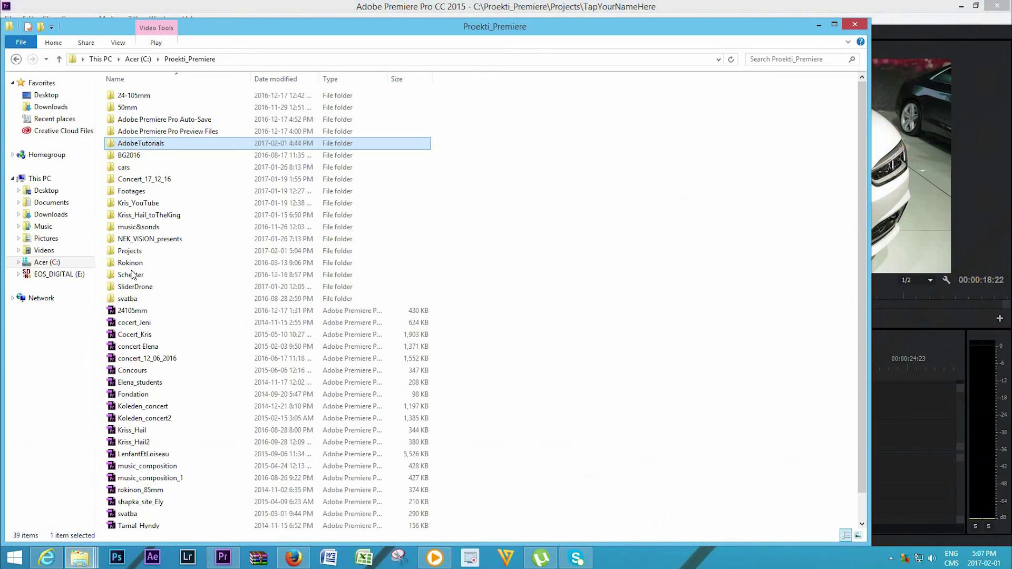
double_click(136, 168)
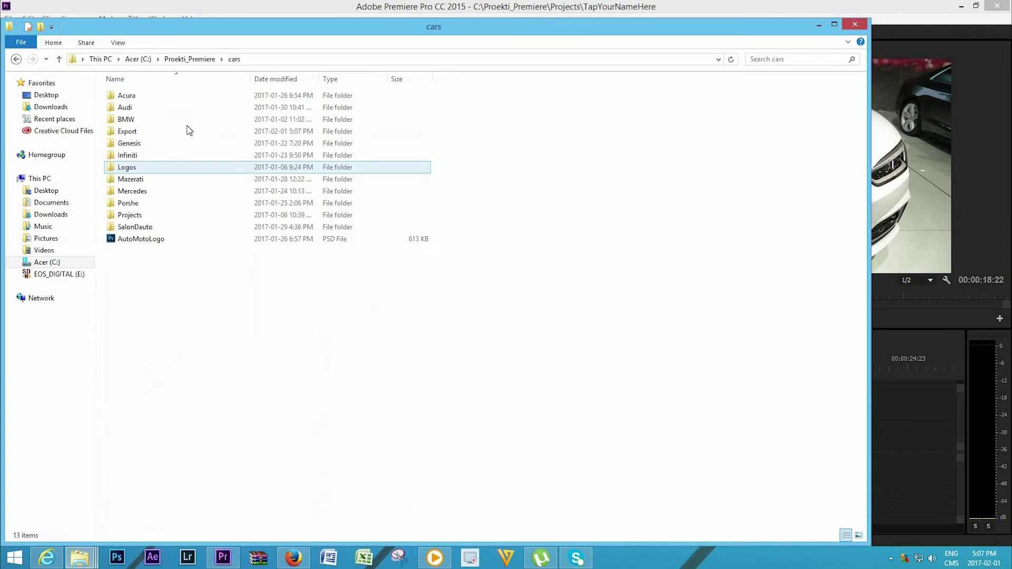
click(153, 133)
double_click(175, 127)
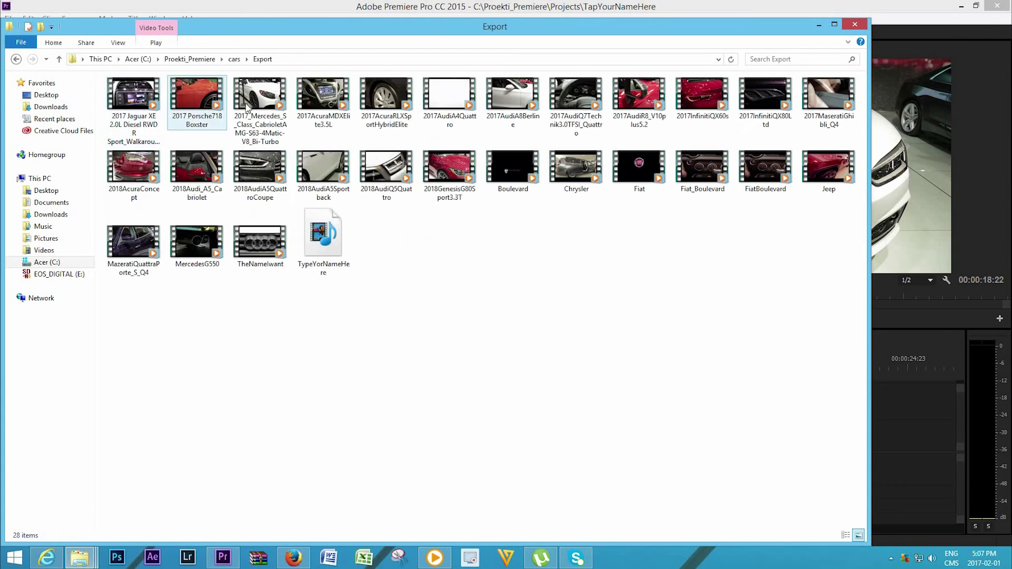
click(325, 233)
double_click(330, 230)
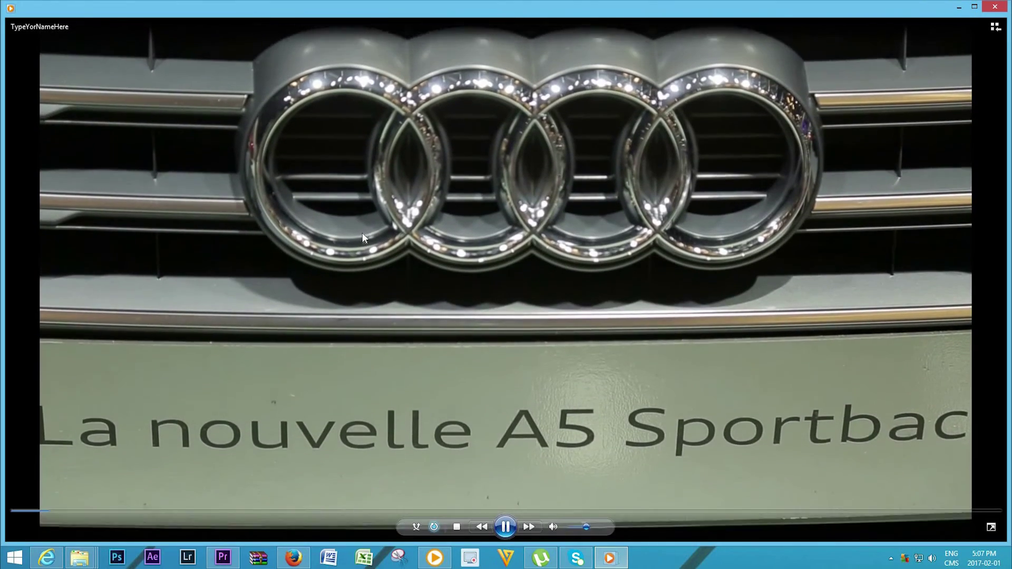
double_click(364, 236)
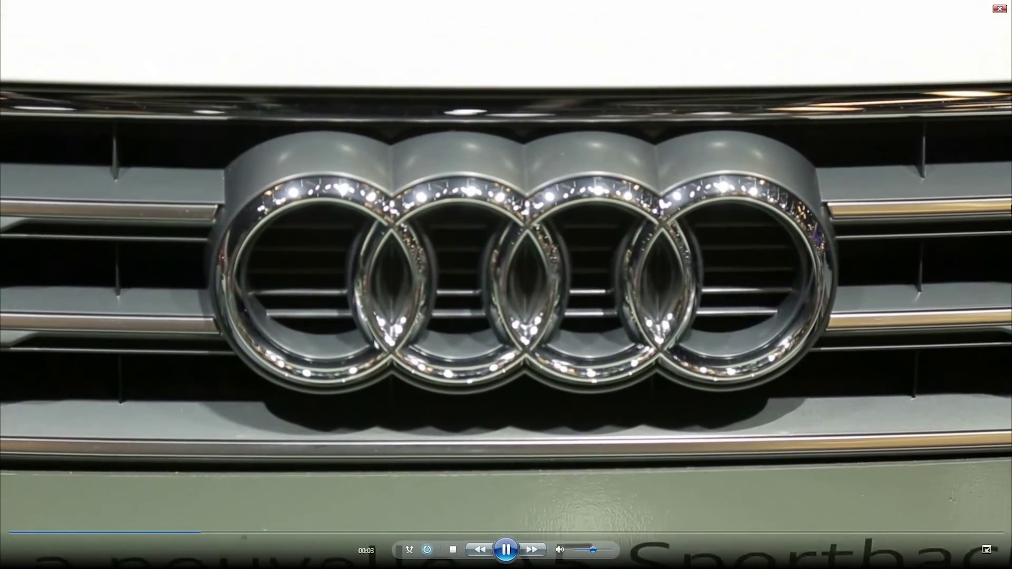